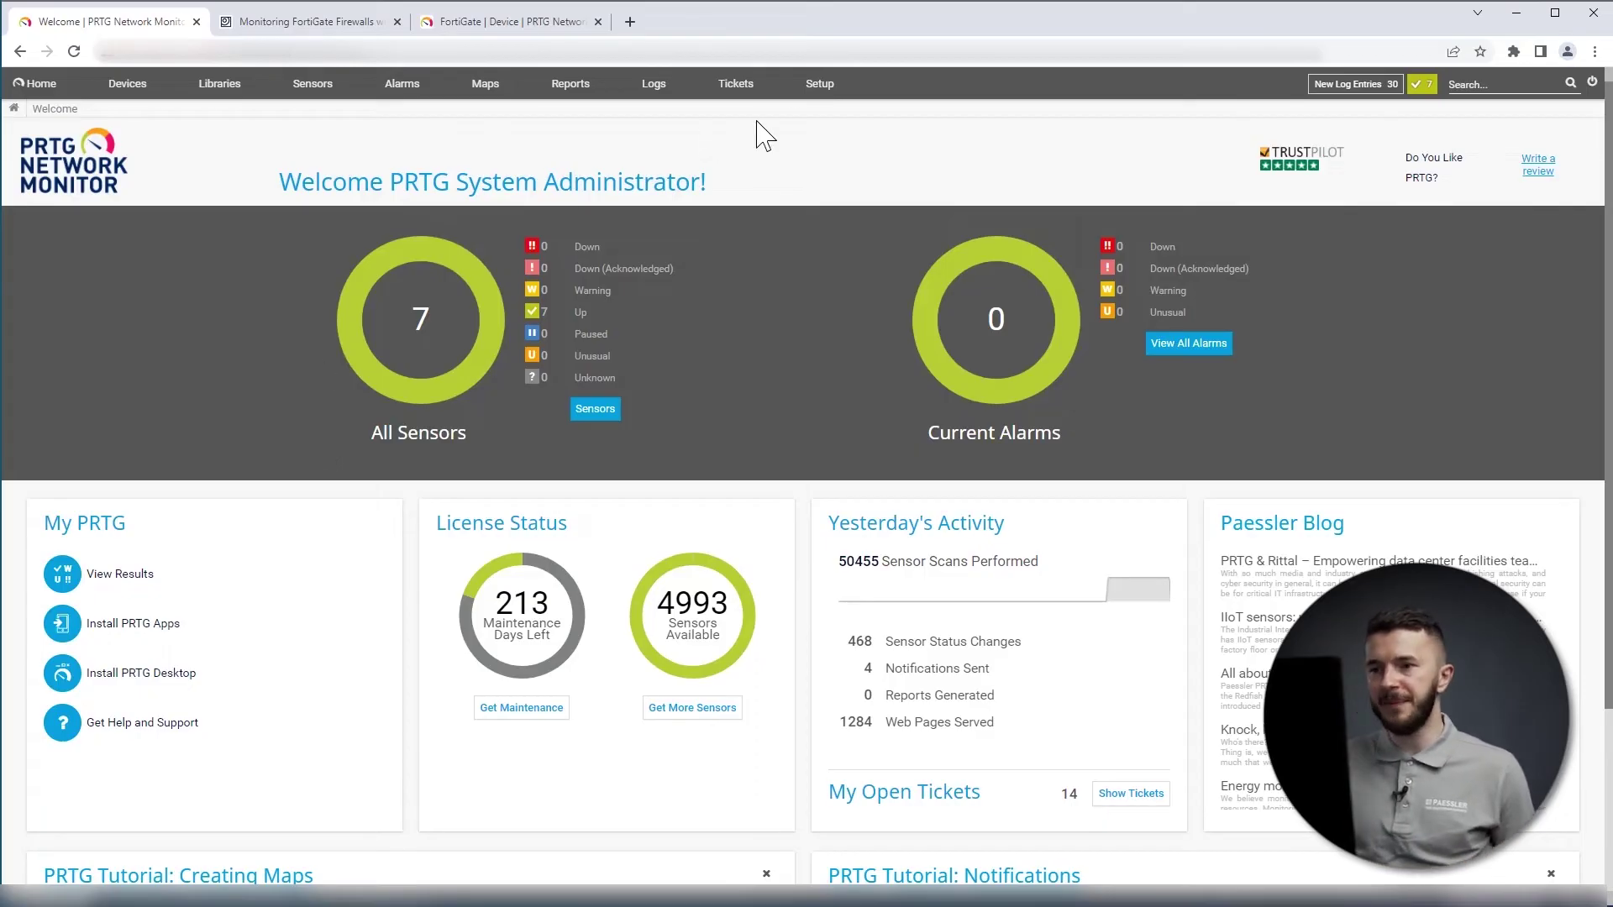
In the Monitoring system settings, set Beta Sensors under Experimental Features to Enable and save
mouse_move(828, 95)
mouse_move(854, 178)
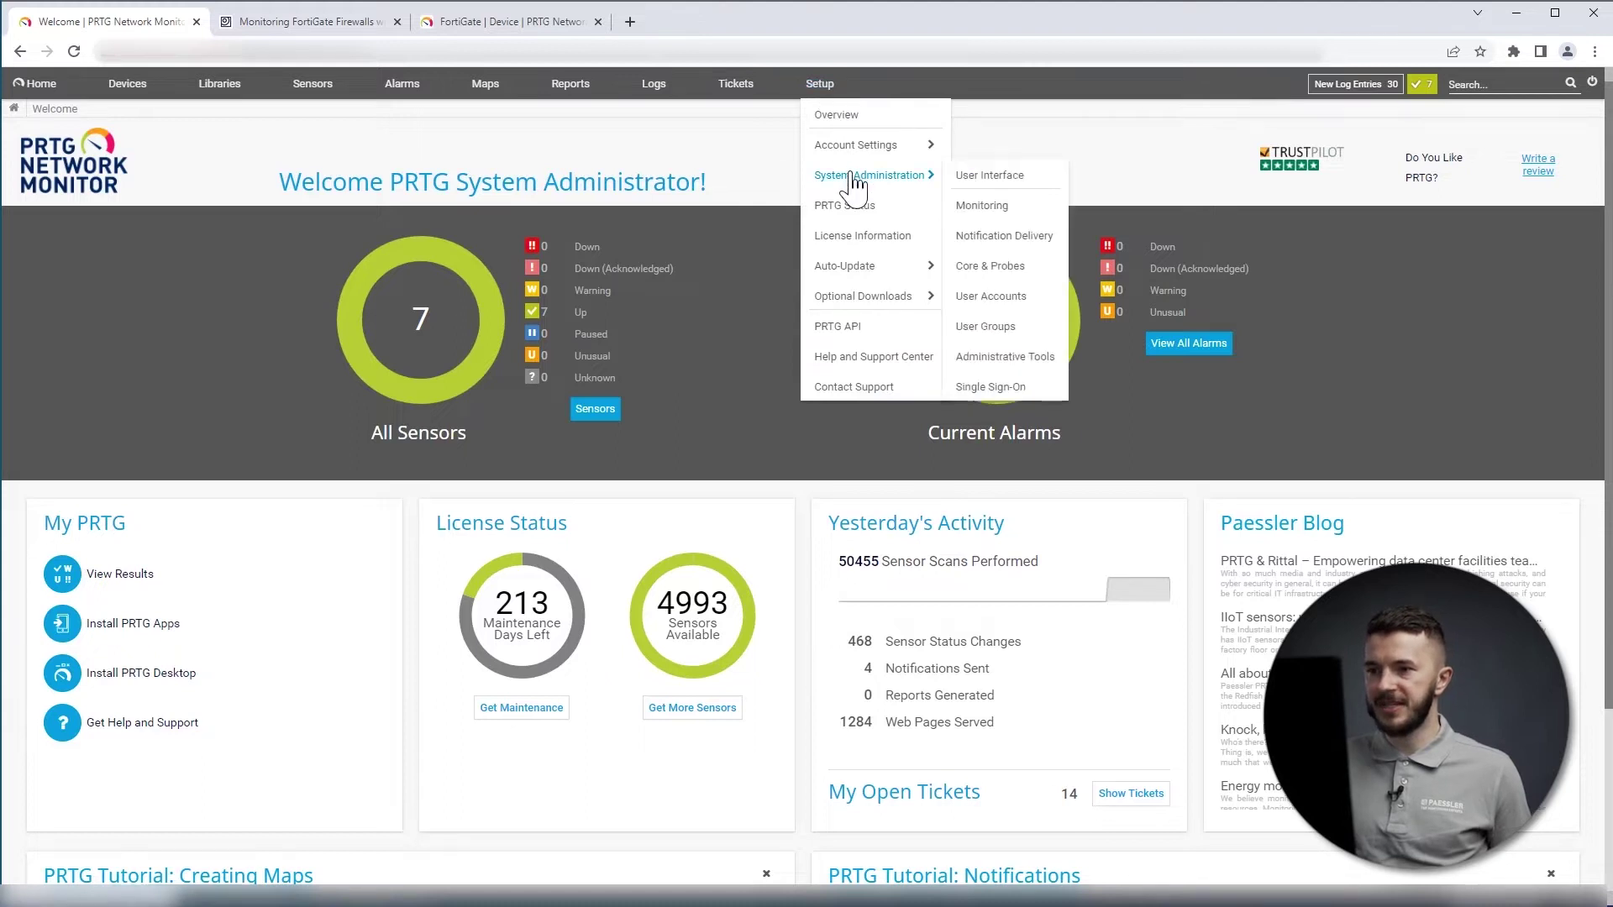
click(1000, 217)
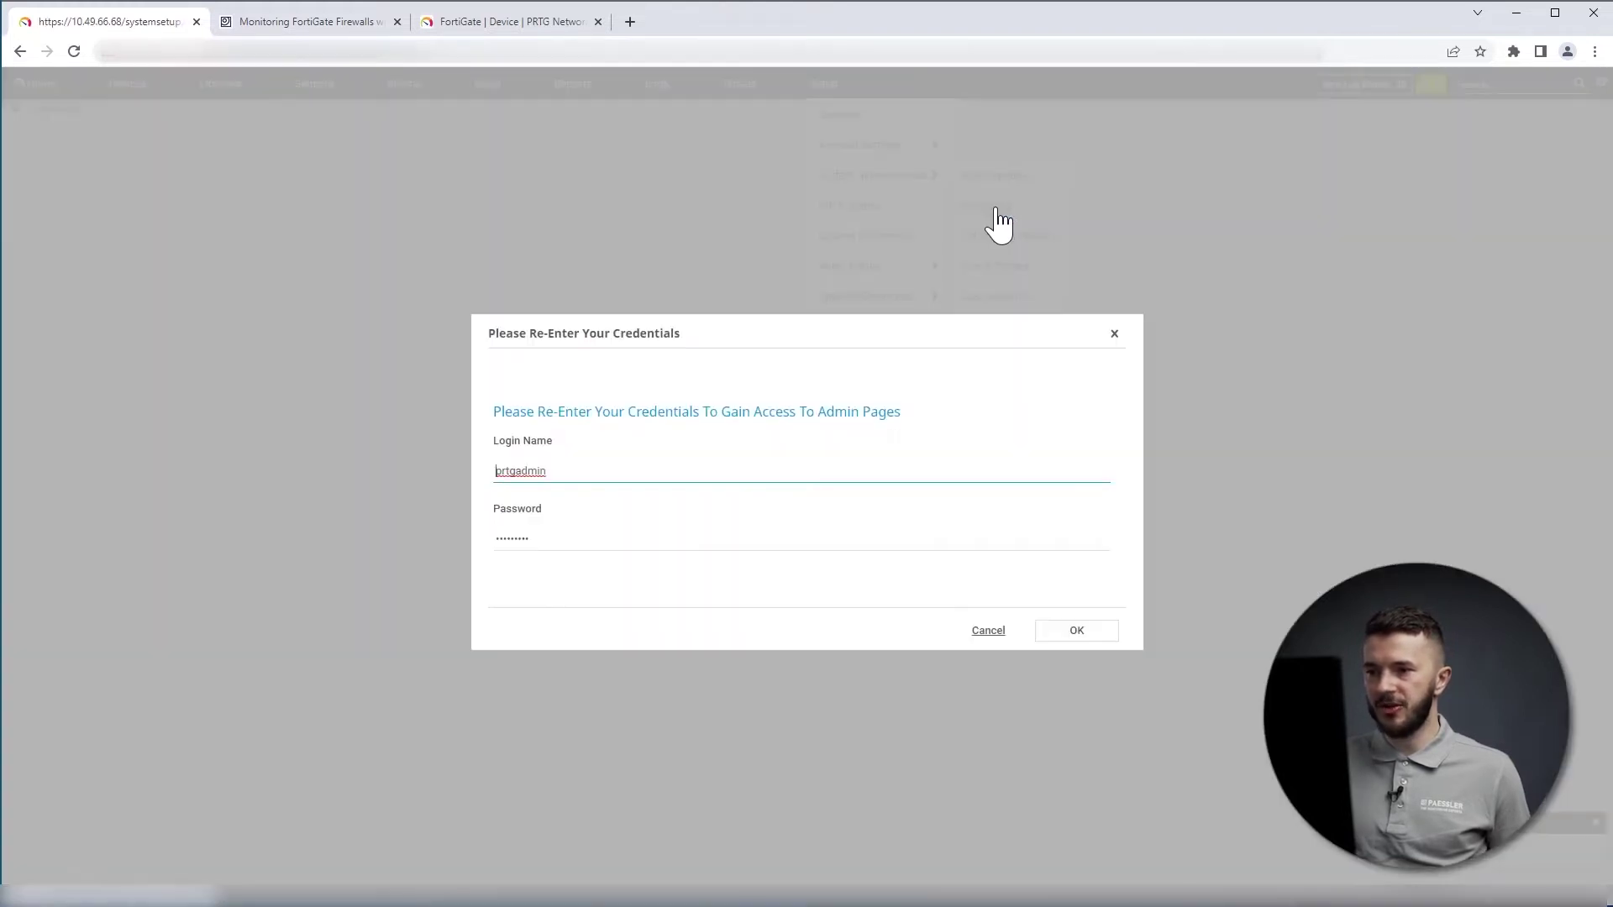
click(1094, 643)
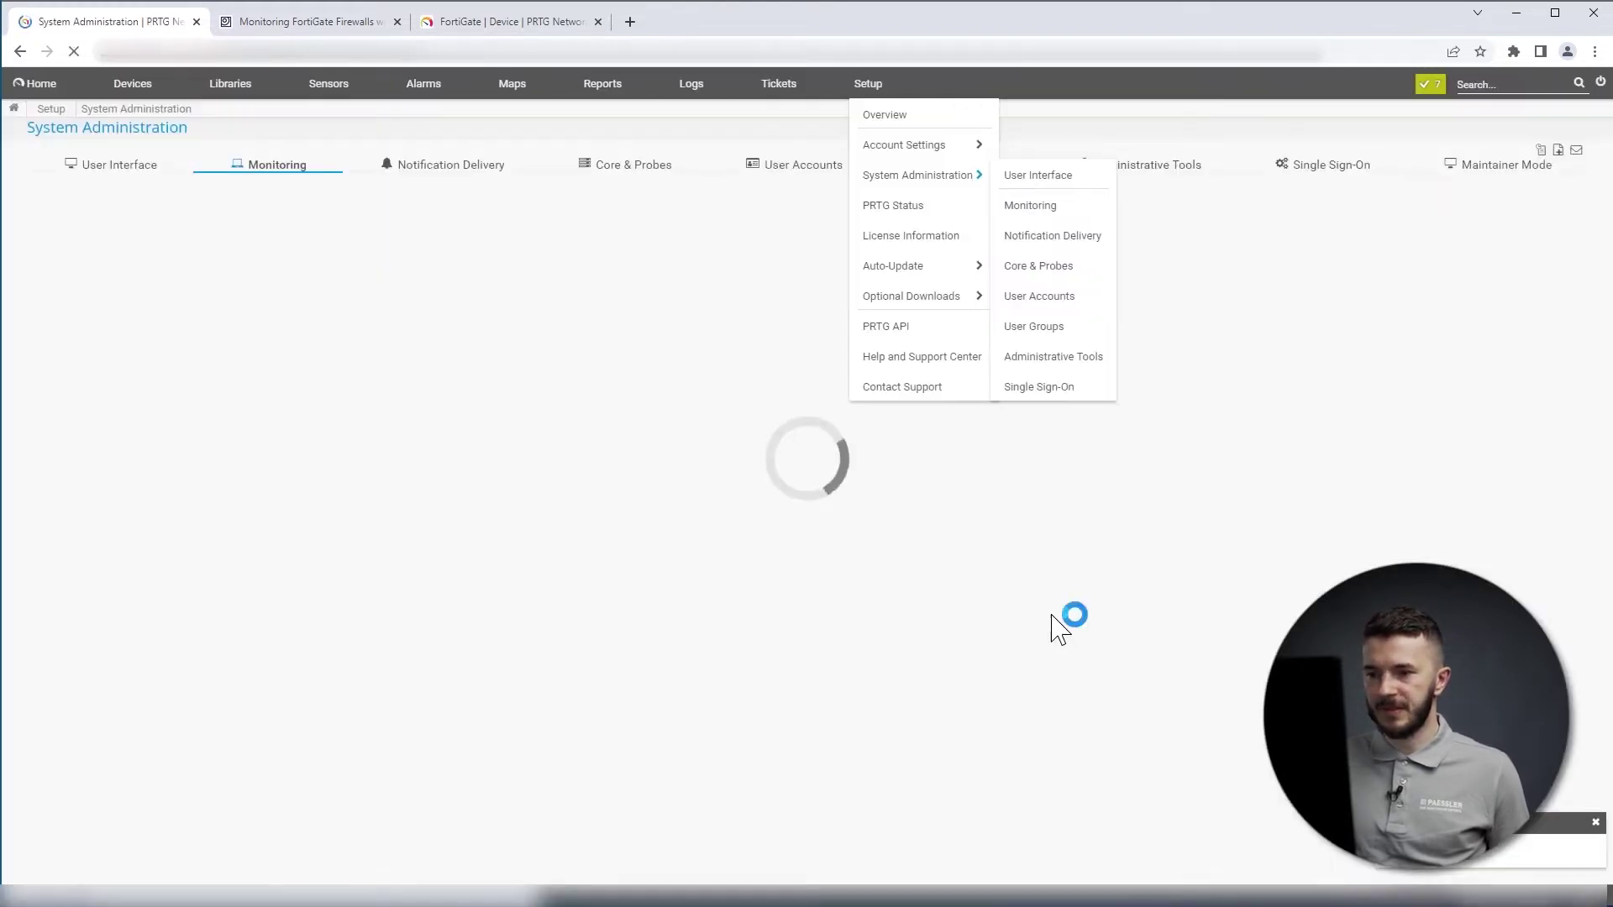
scroll(278, 504, down, 4)
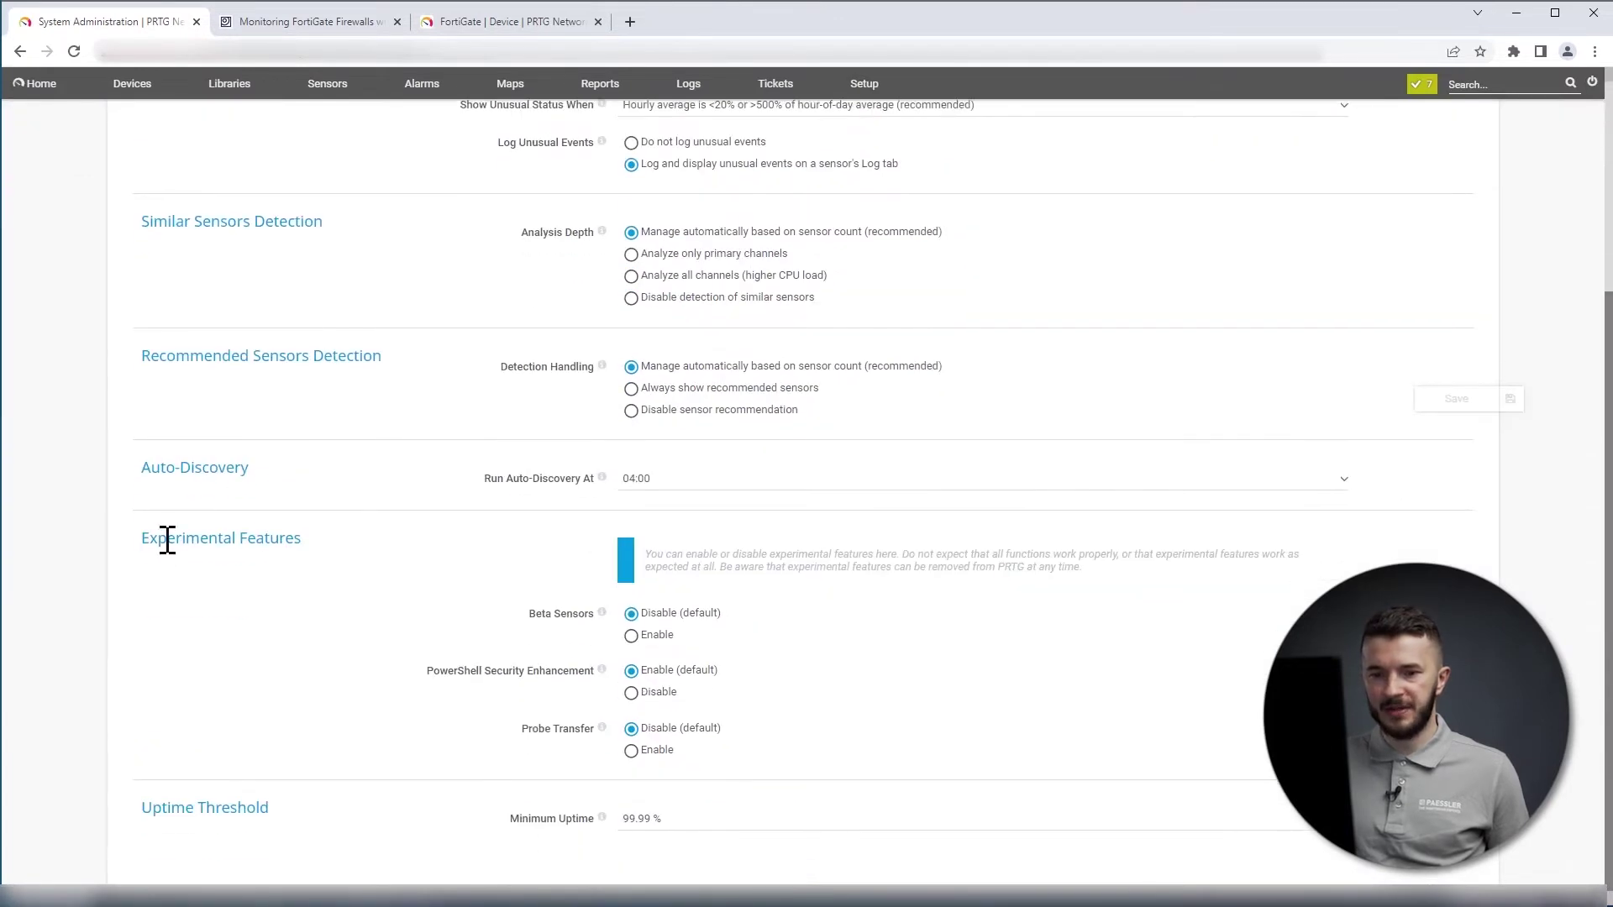
drag(145, 538, 317, 547)
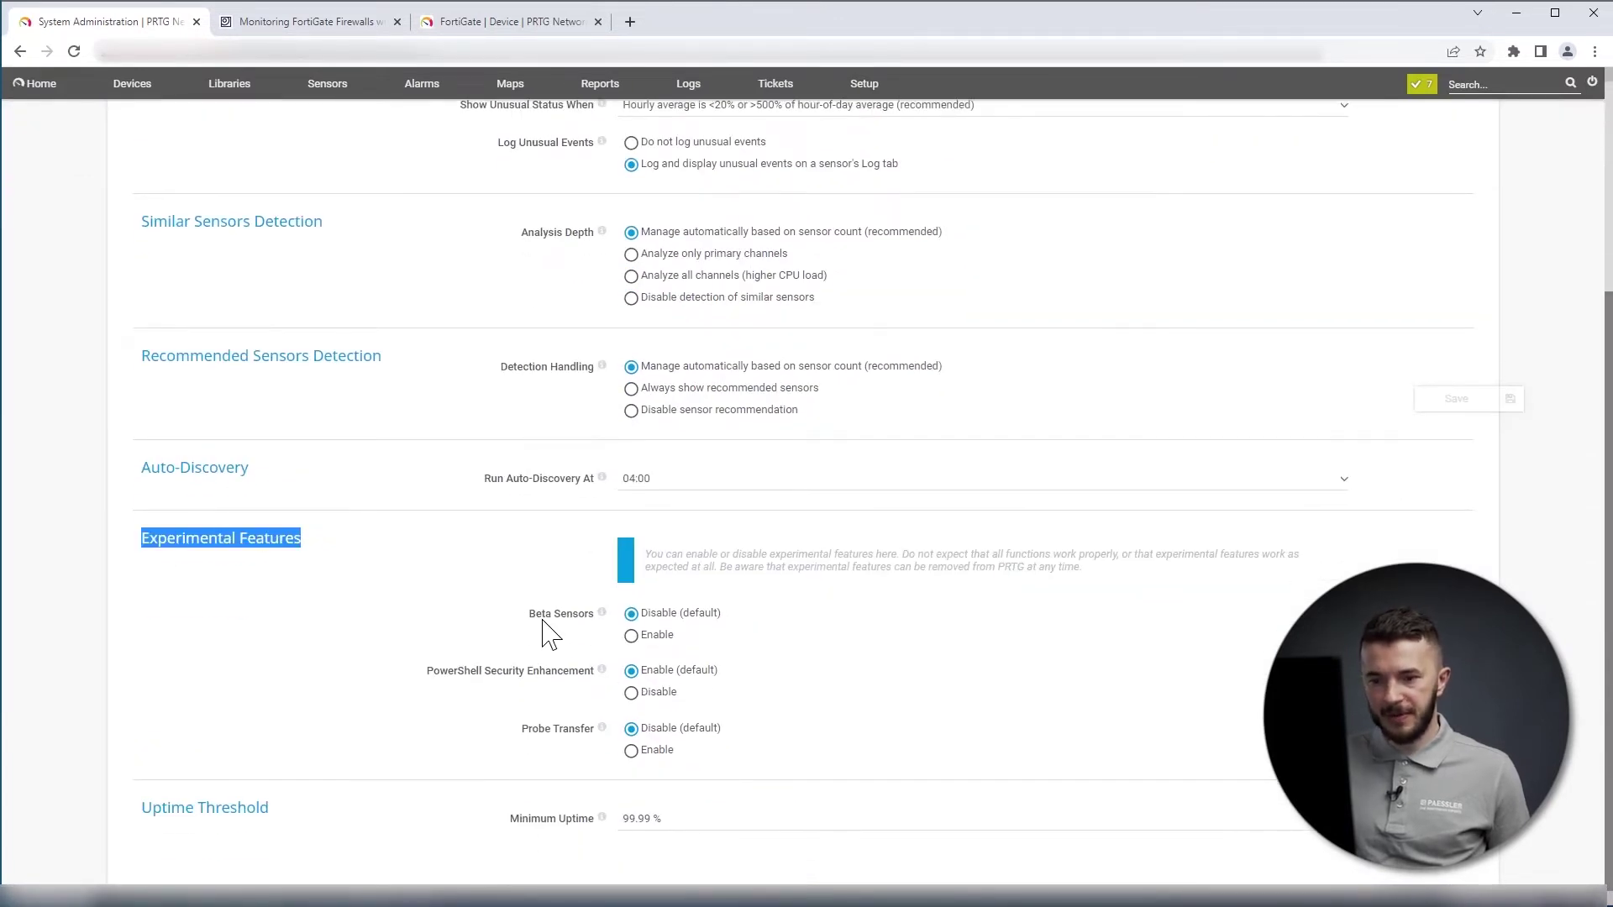
click(632, 637)
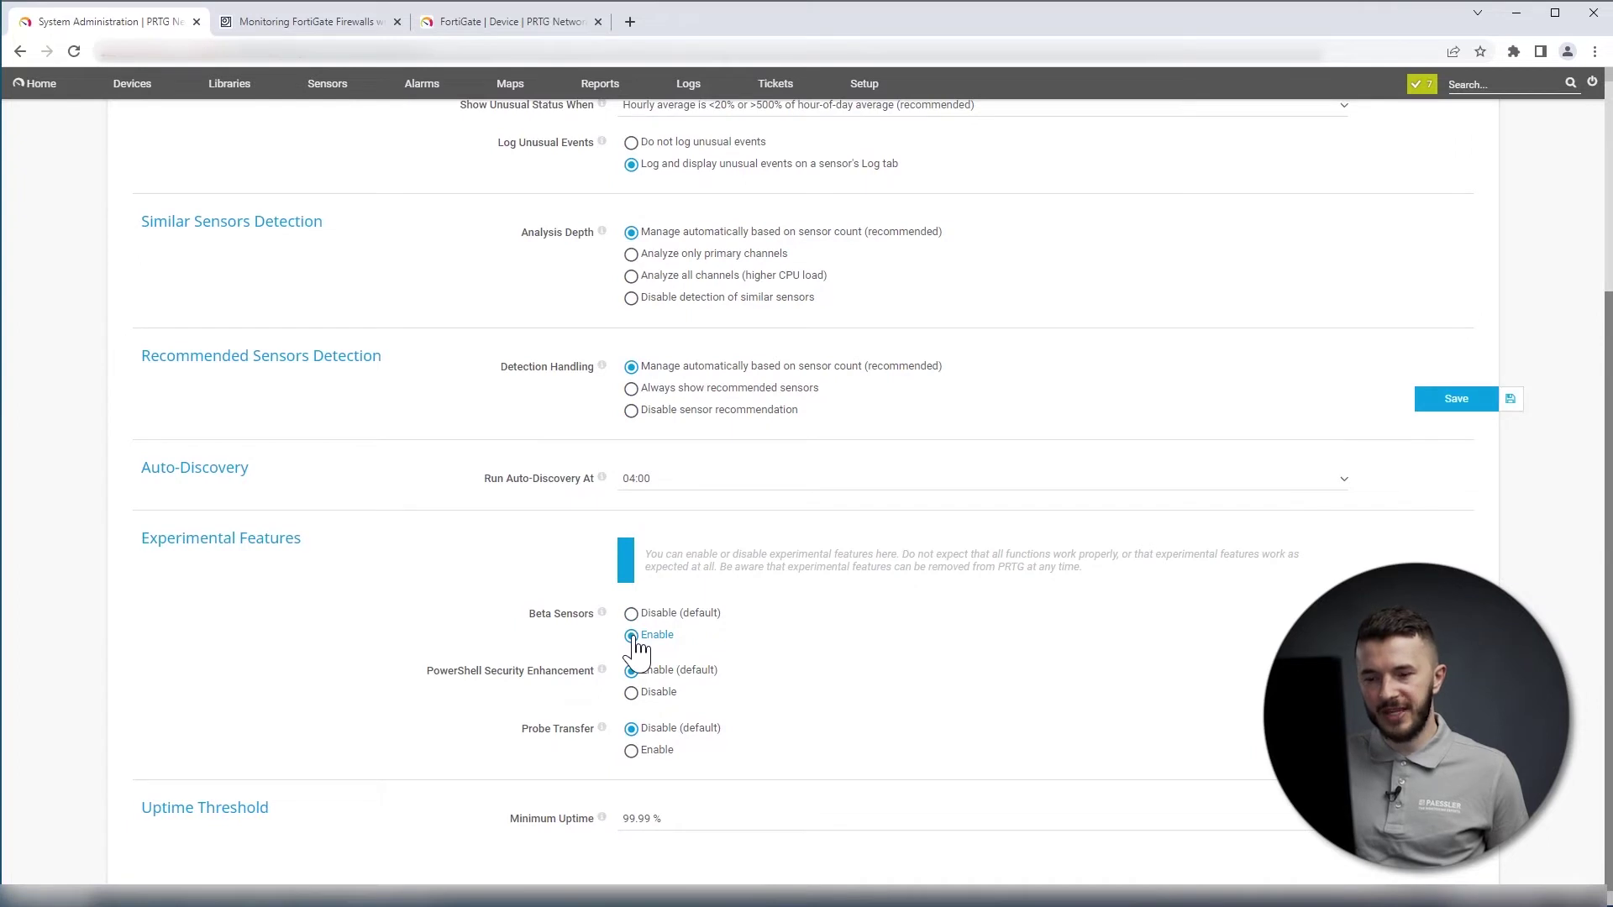
click(1451, 401)
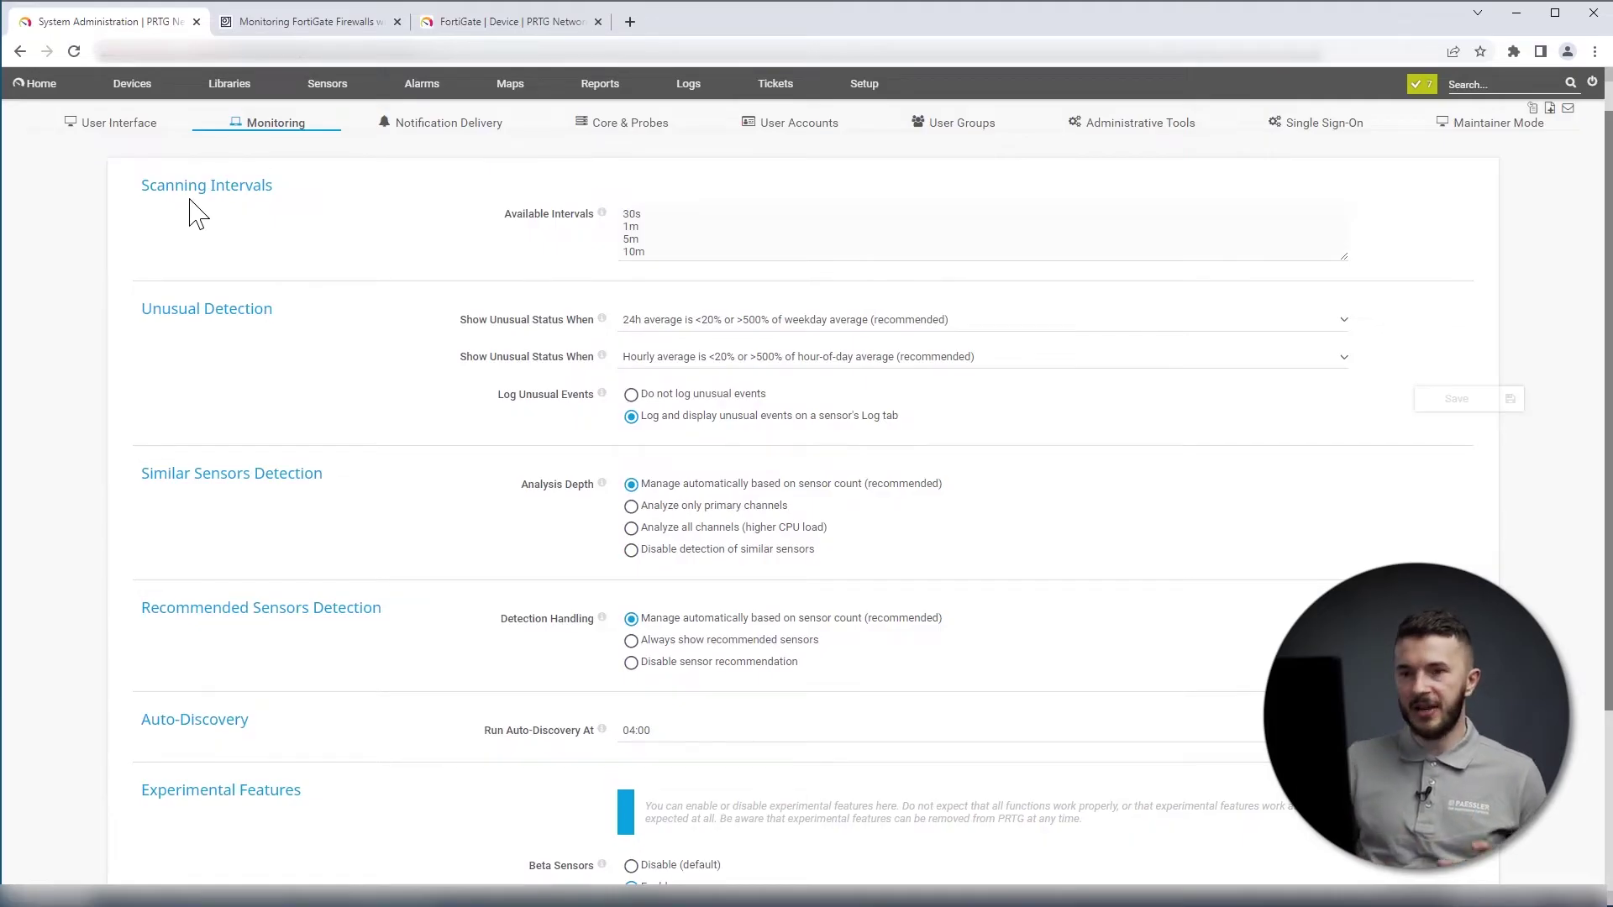
Scroll the Monitoring FortiGate Firewalls article to the REST API admin and API token steps
click(287, 32)
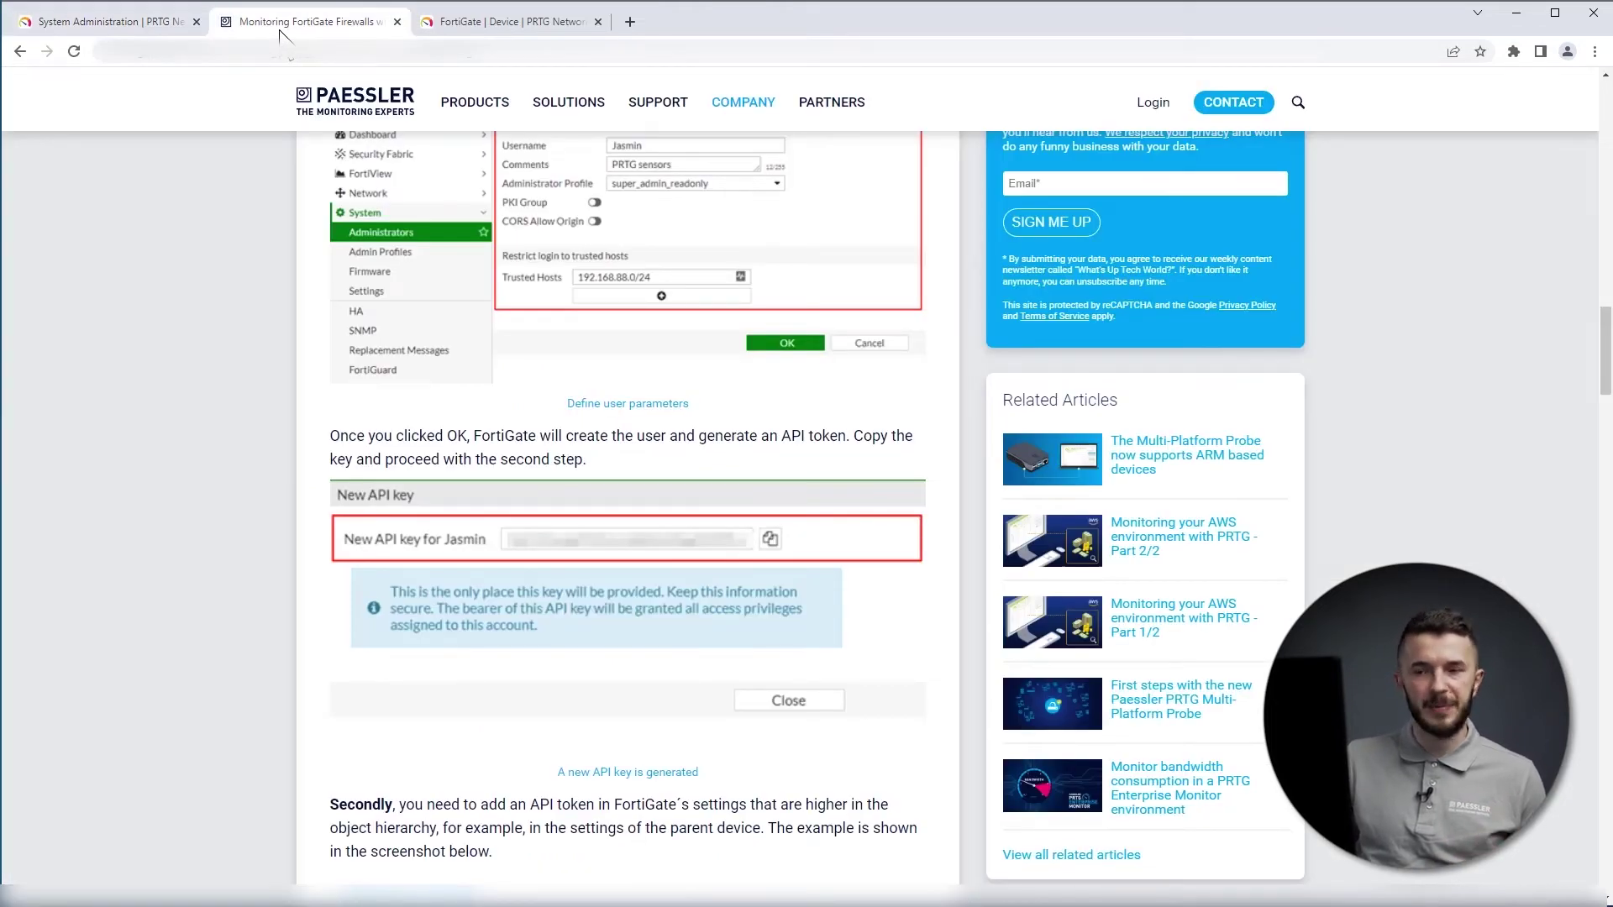
scroll(263, 468, up, 3)
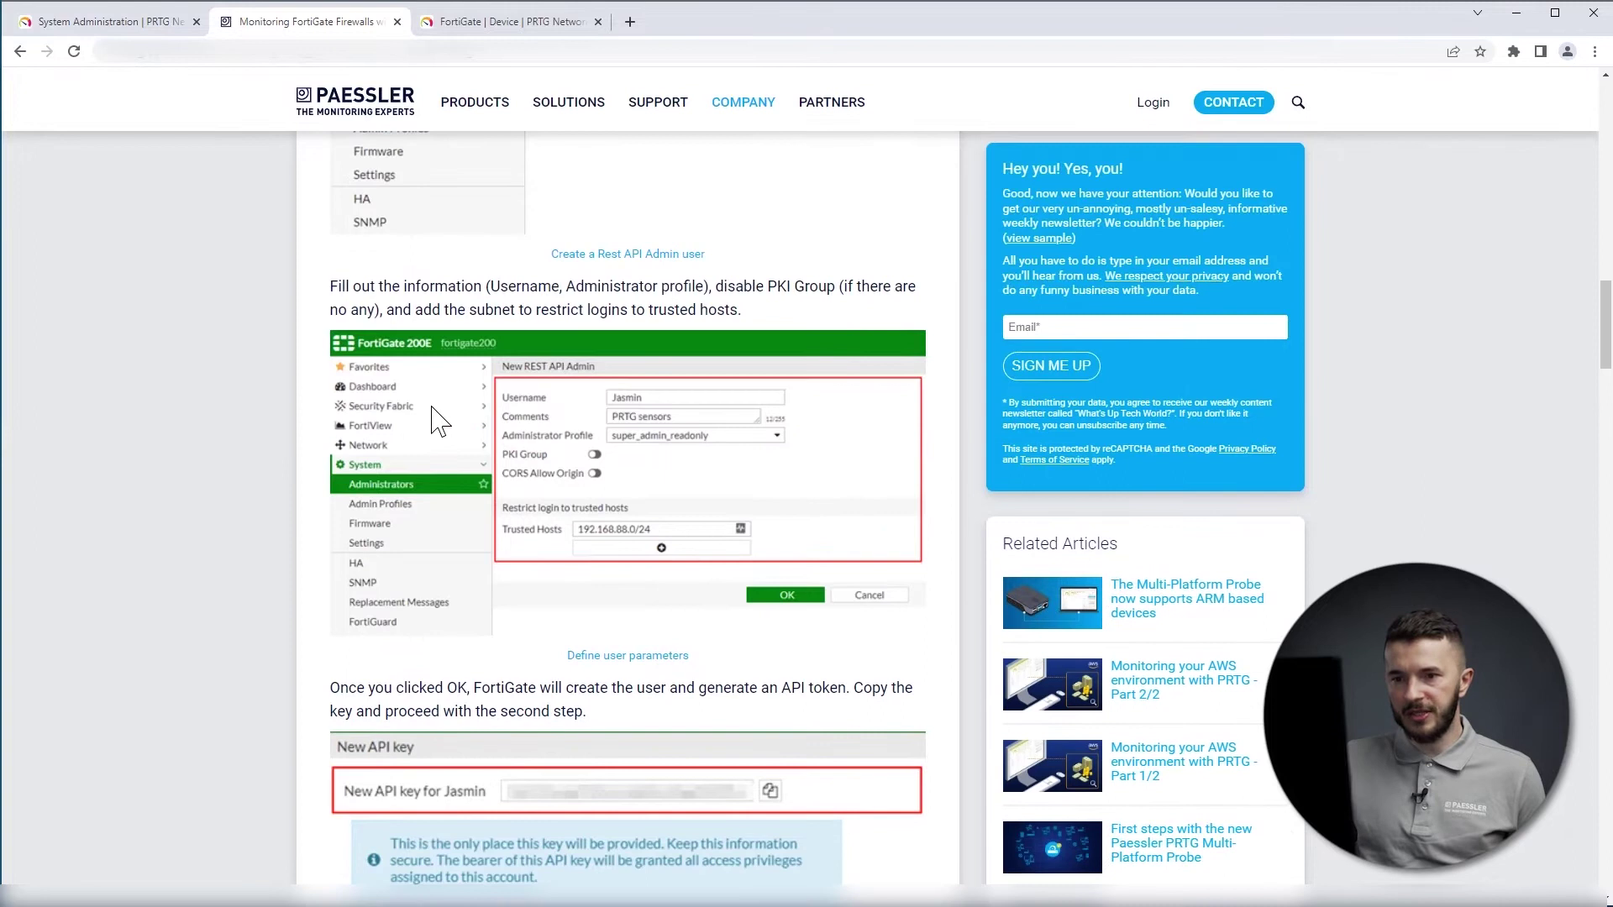
scroll(439, 420, up, 4)
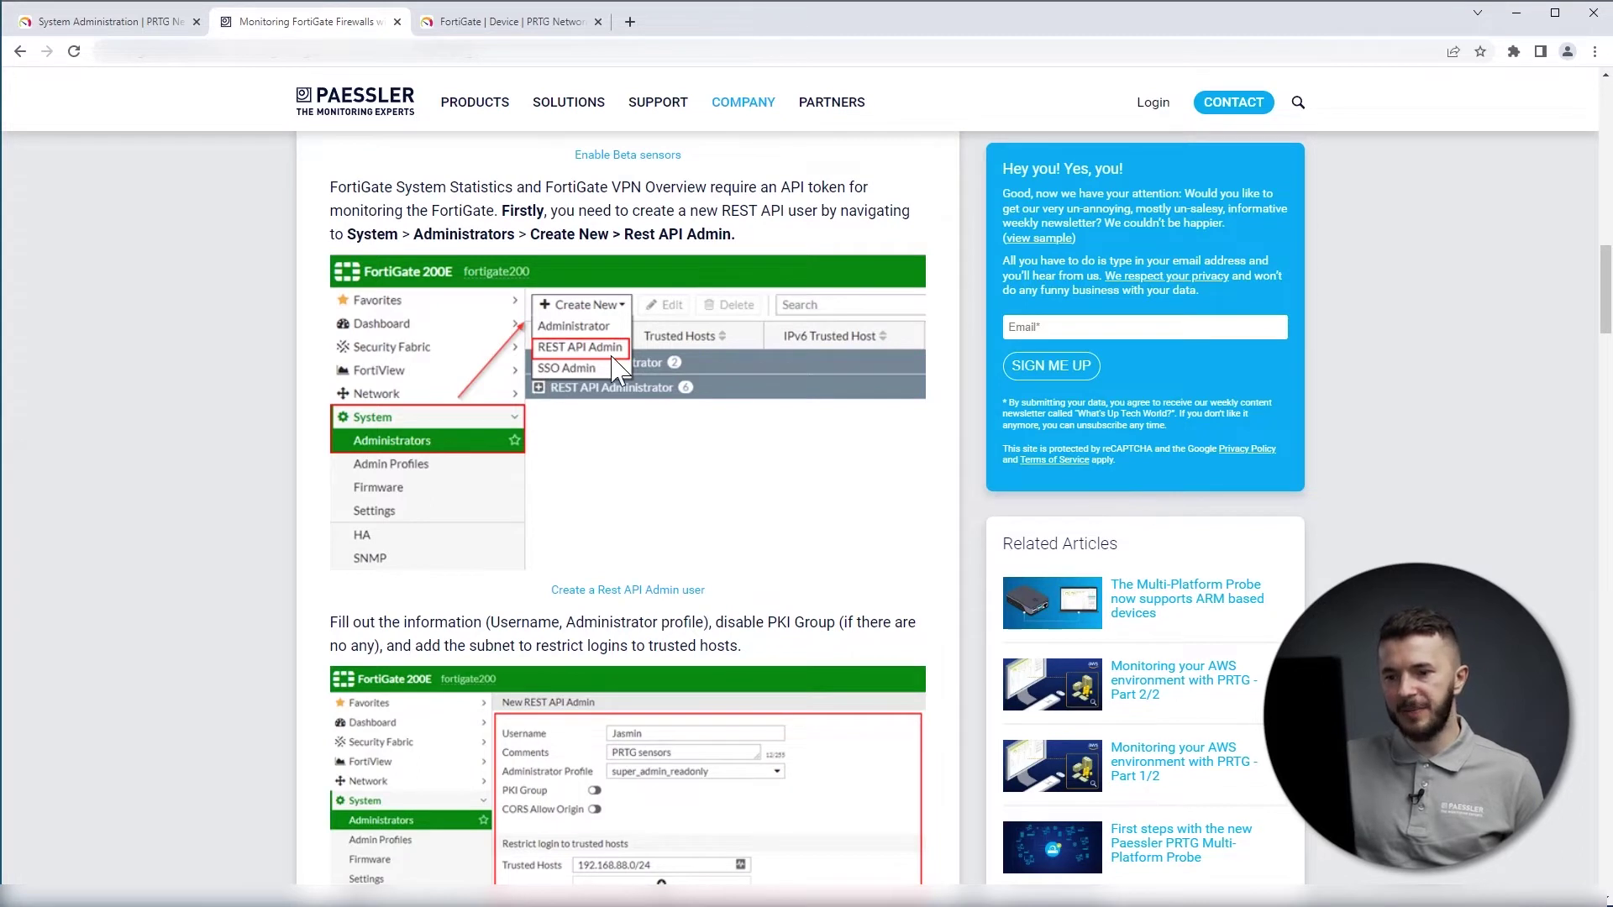
scroll(561, 462, down, 1)
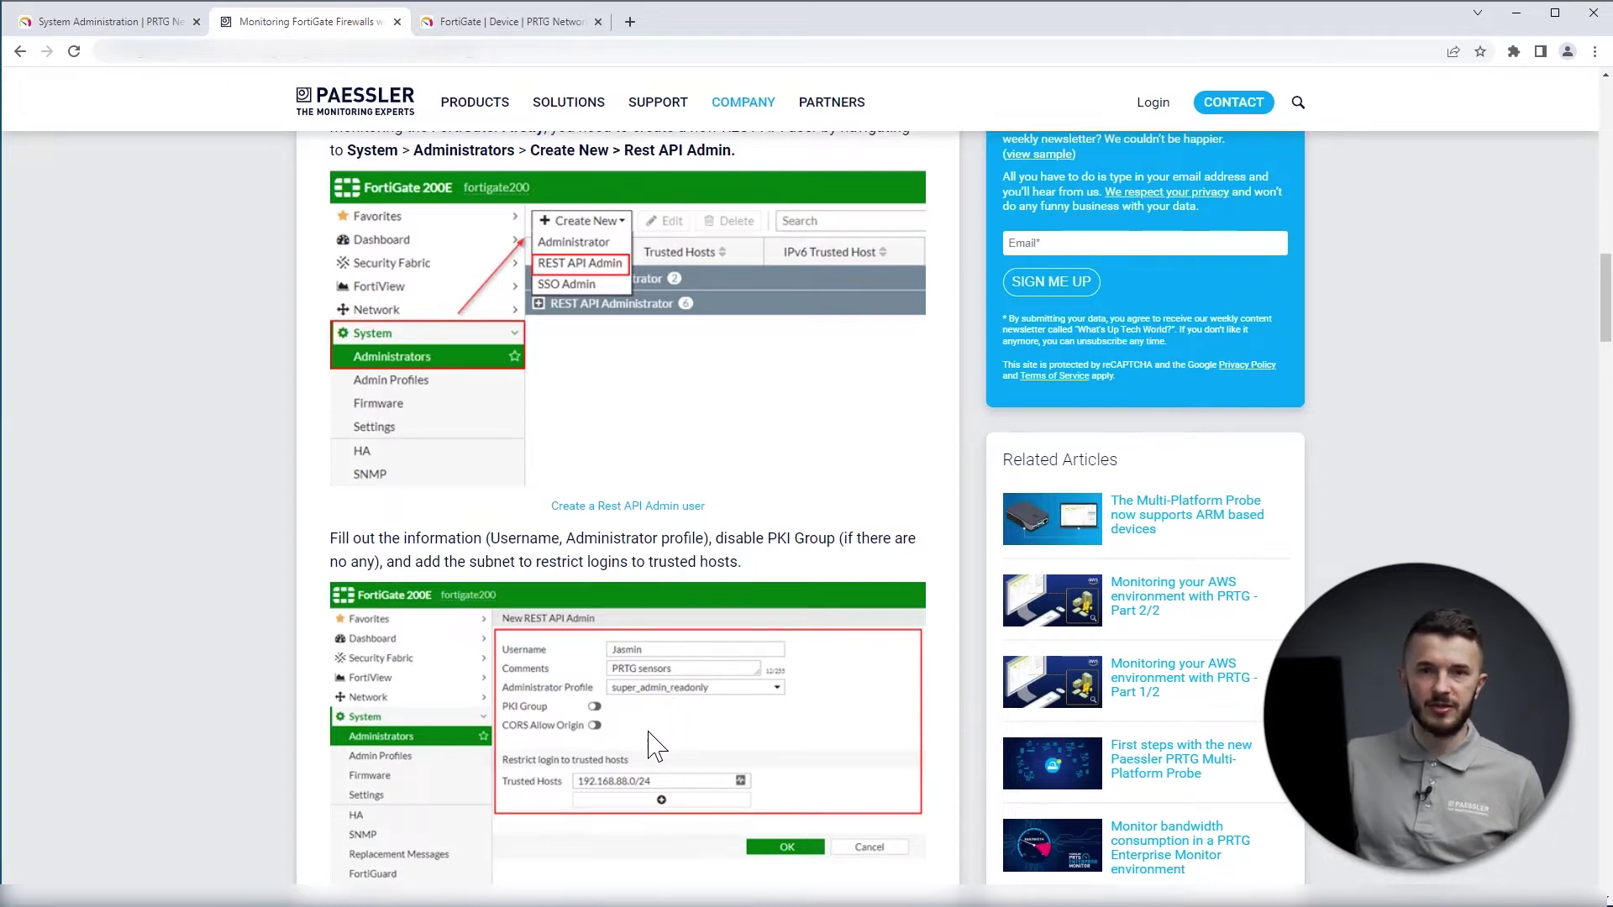
scroll(656, 746, down, 2)
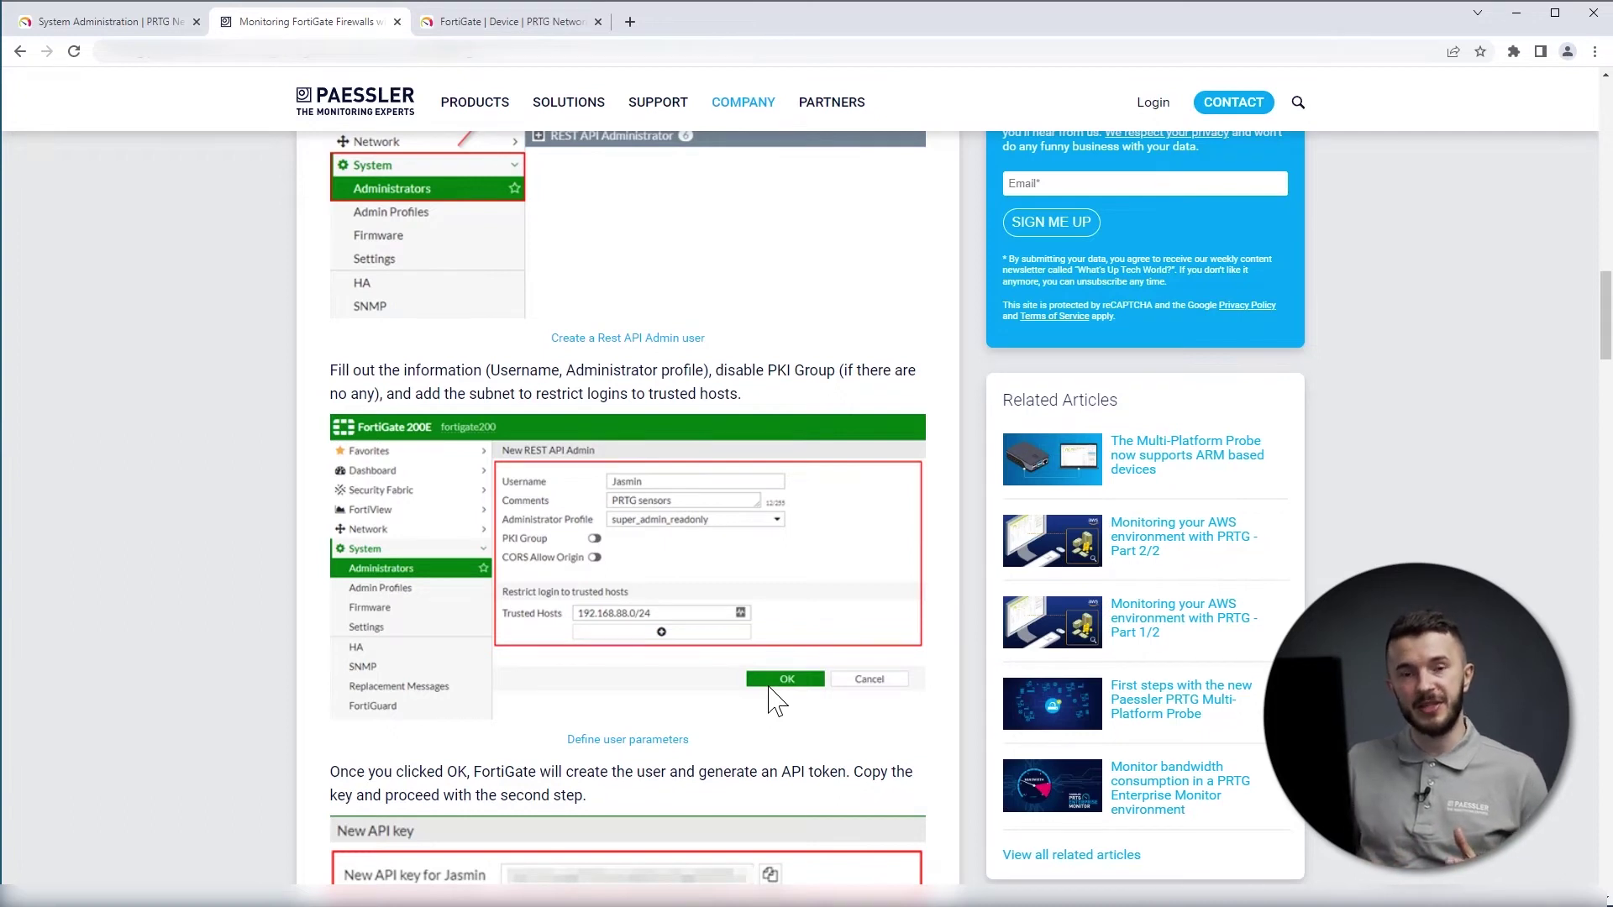
Check the FortiGate device's Credentials for FortiGate settings for its API token and port 443
click(550, 23)
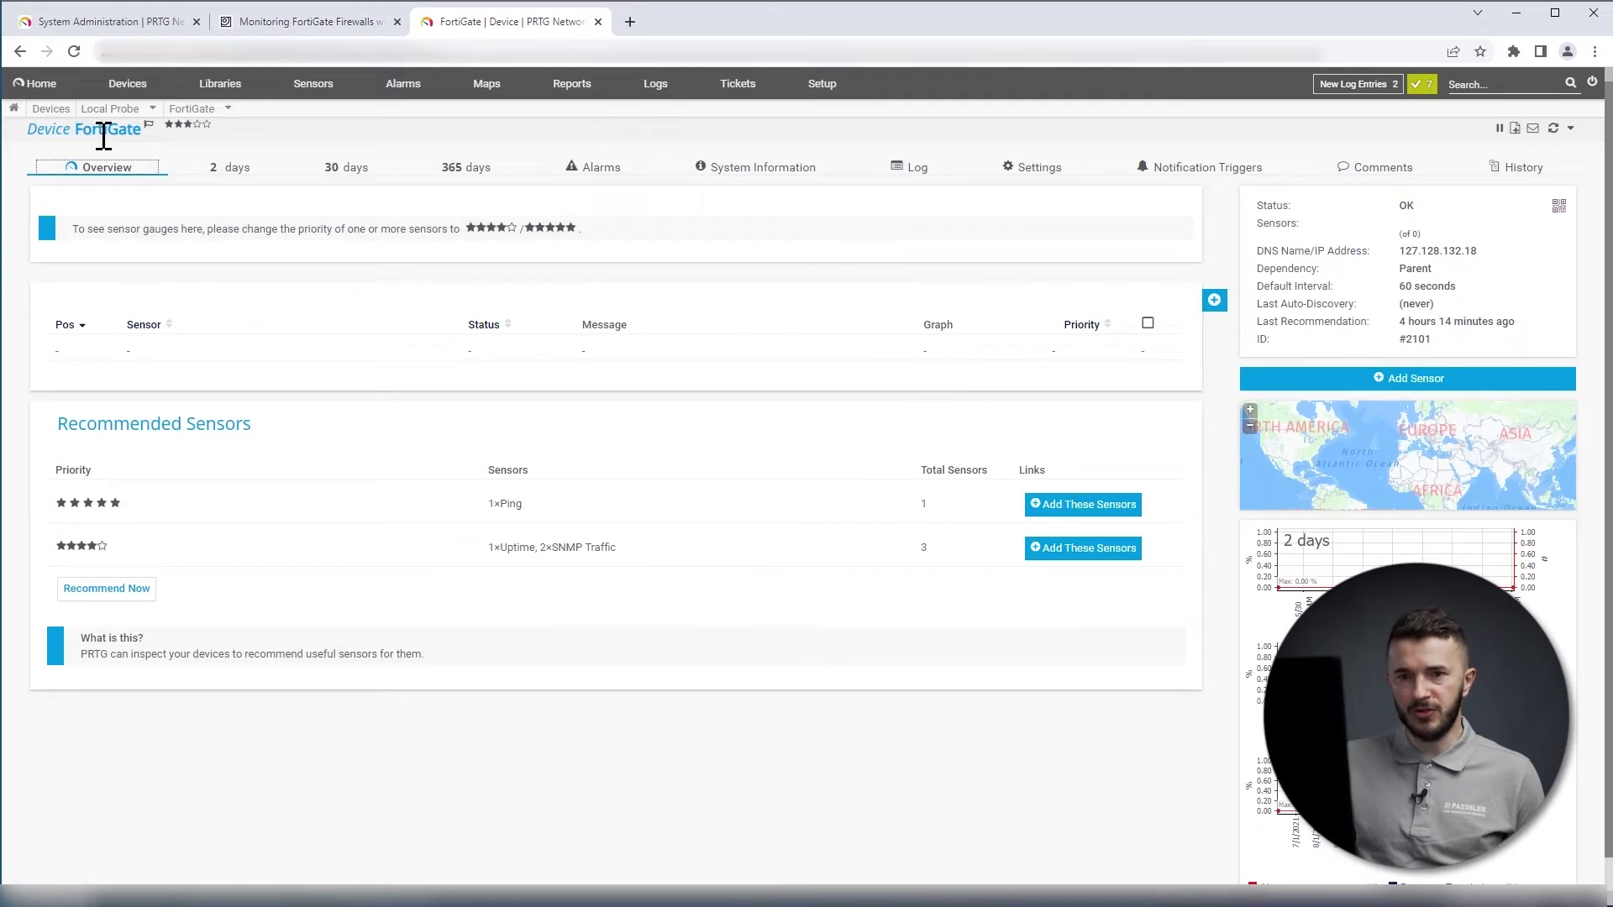
click(1052, 170)
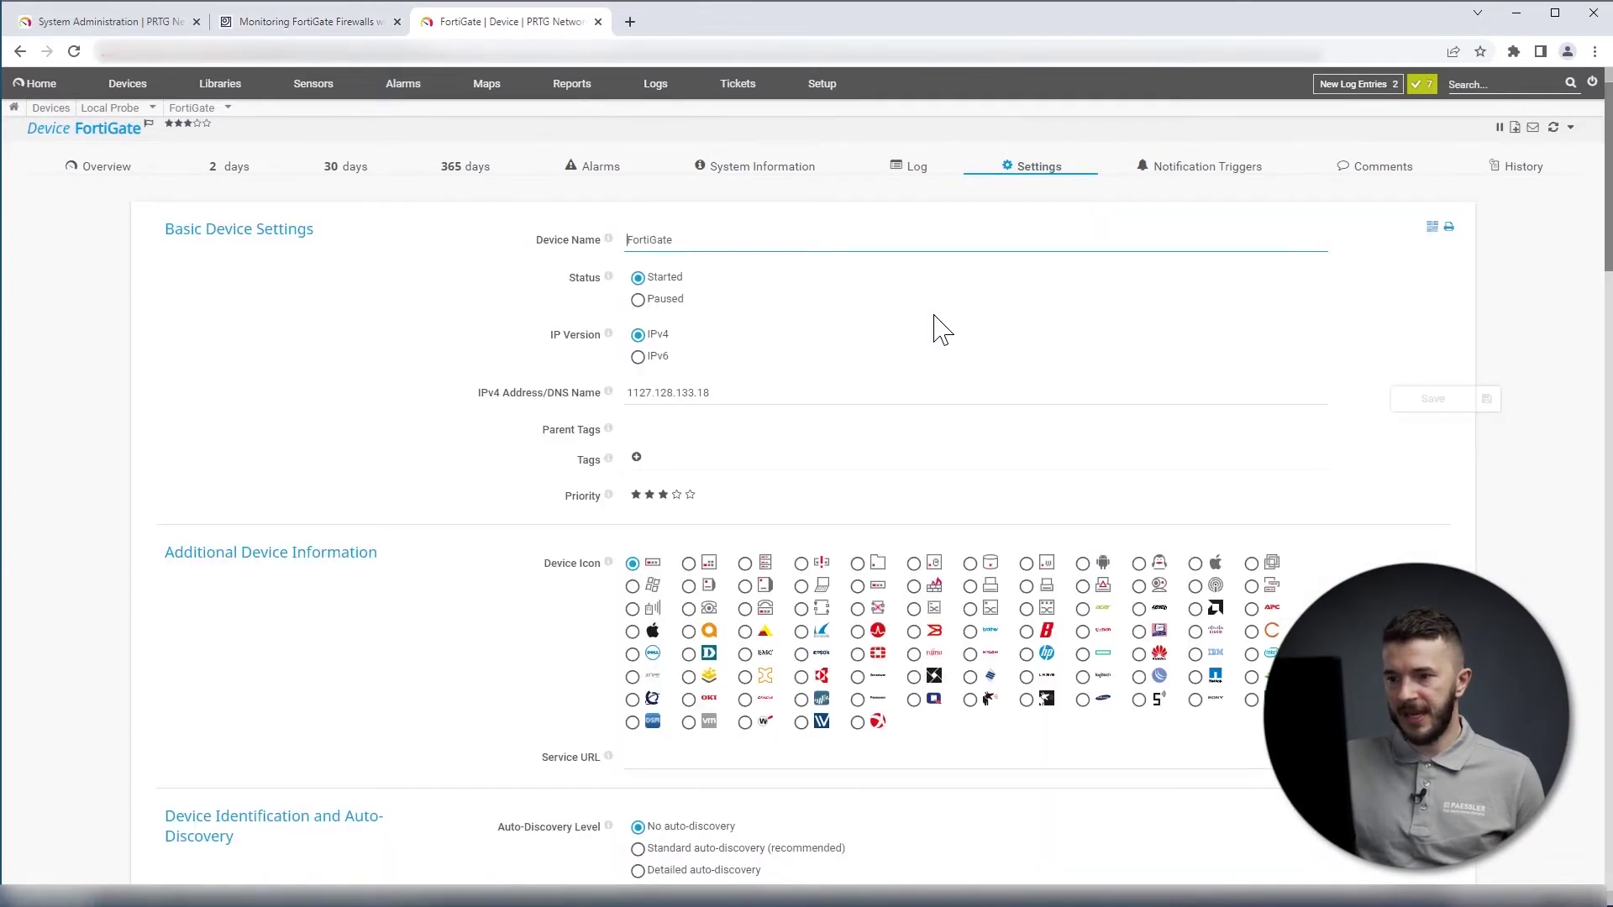
scroll(936, 331, down, 15)
scroll(936, 331, down, 3)
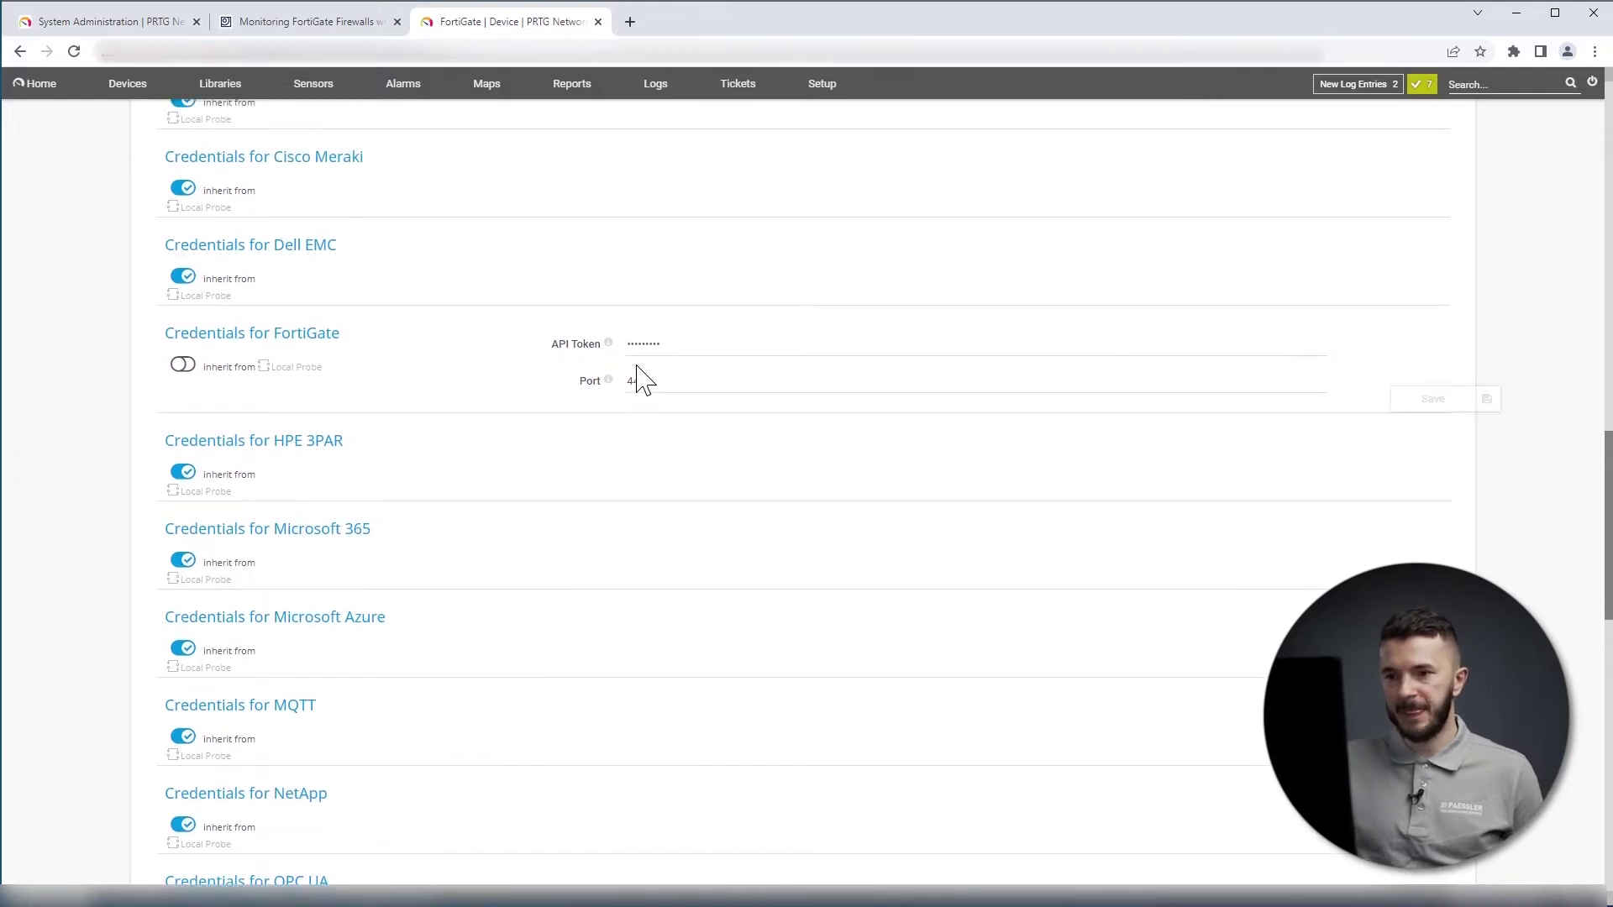
scroll(642, 374, up, 10)
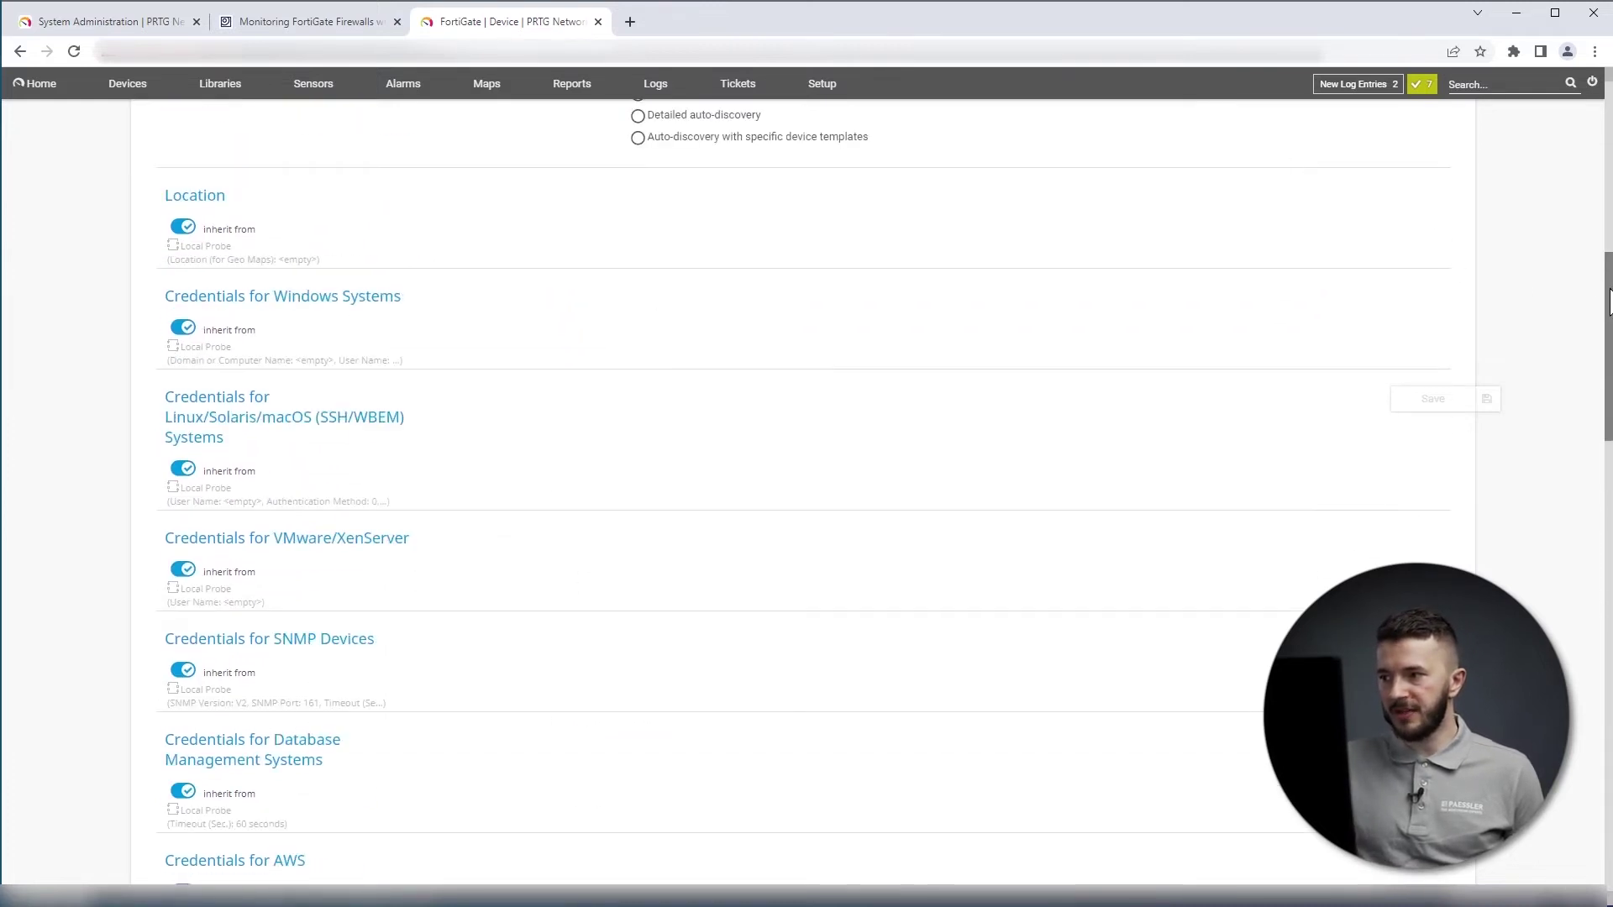
drag(1609, 302, 1606, 118)
Start adding a sensor to the FortiGate device, re-entering the admin credentials when prompted
click(103, 165)
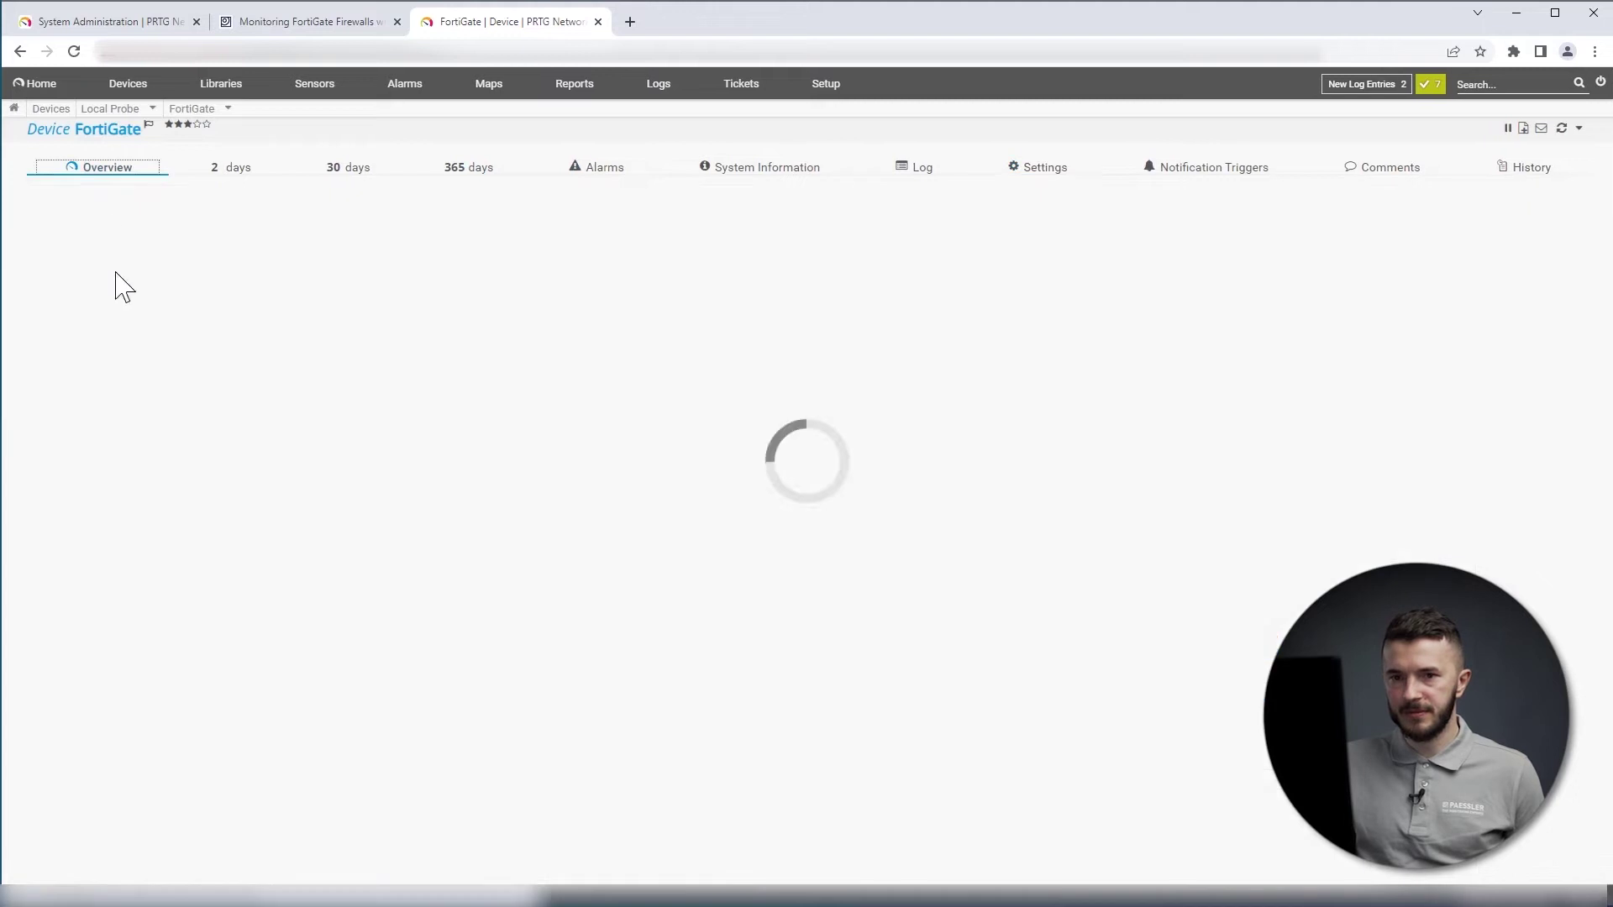
click(1215, 306)
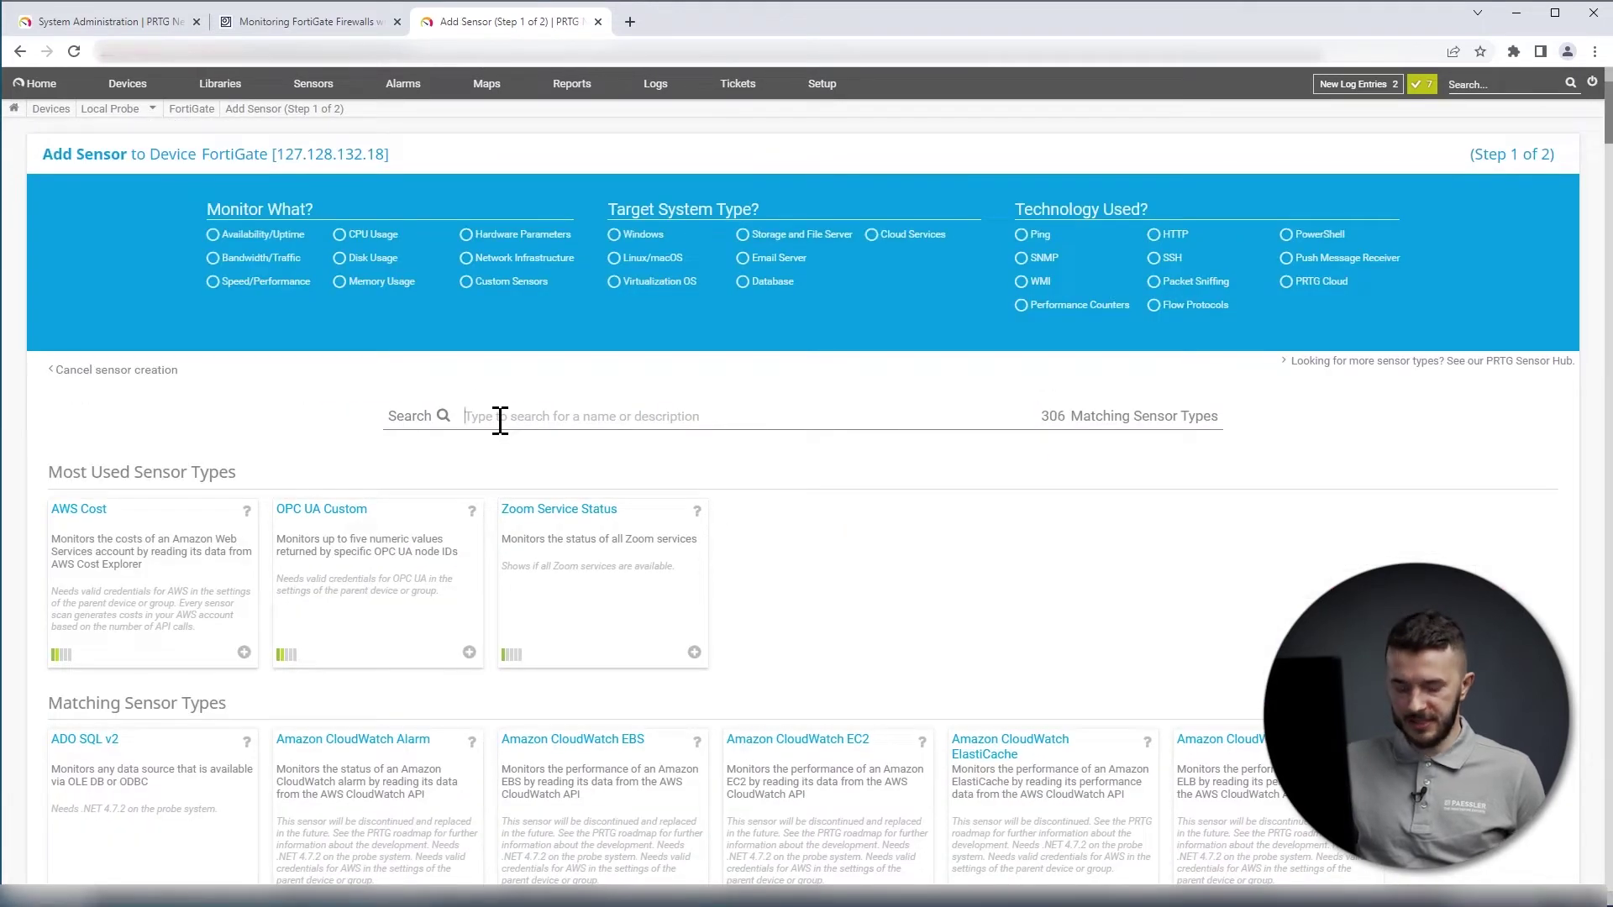
click(500, 420)
text(fortigate)
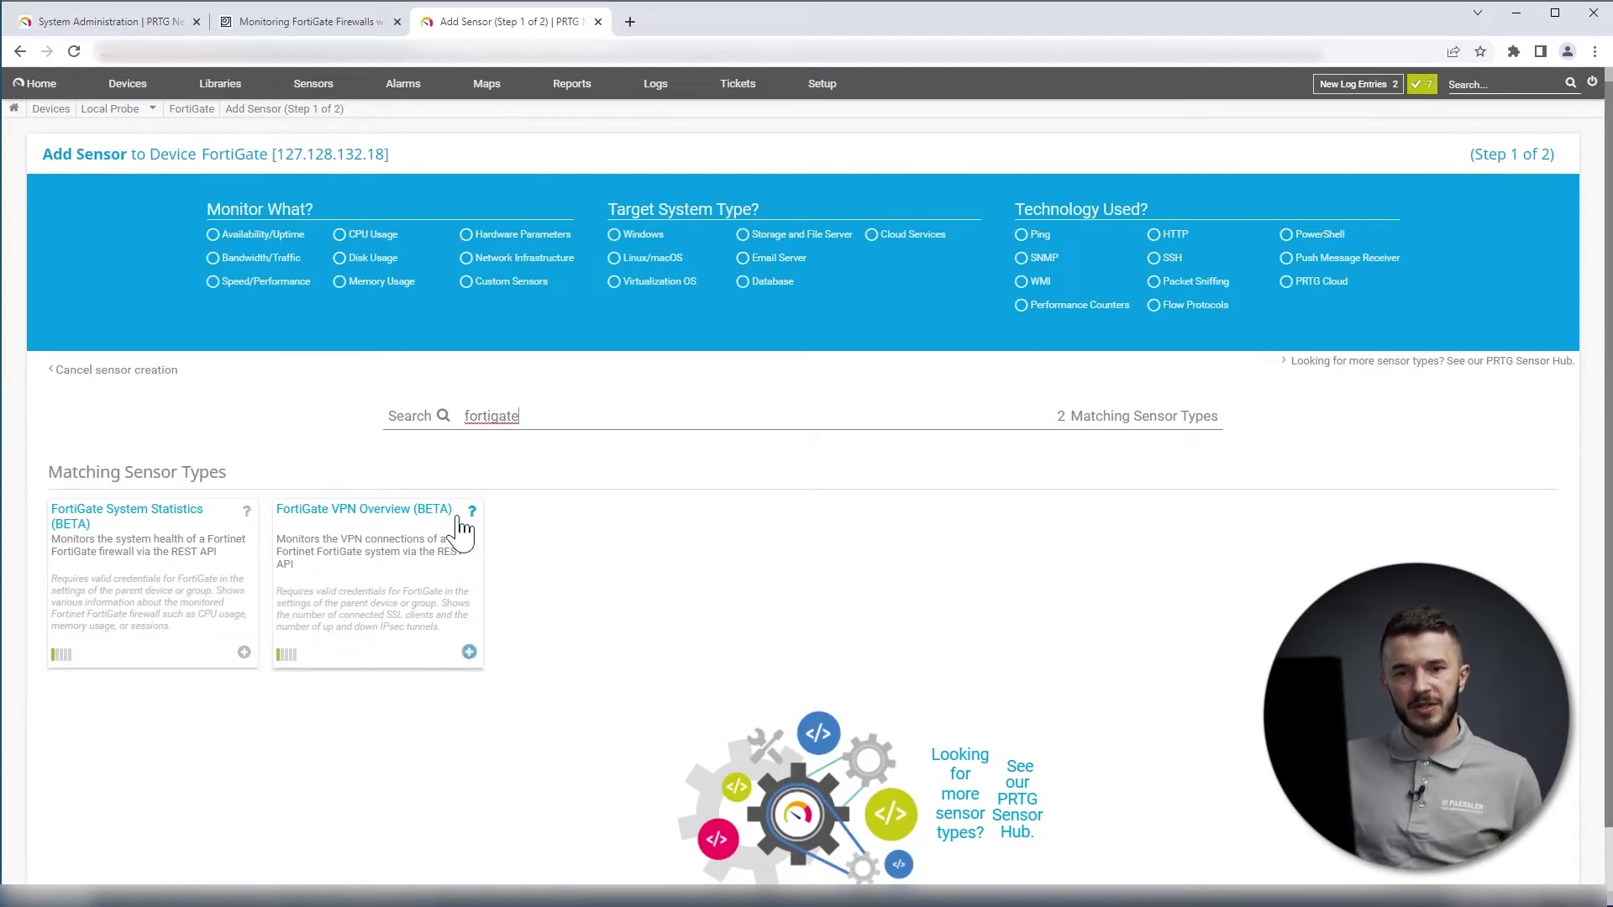
click(168, 580)
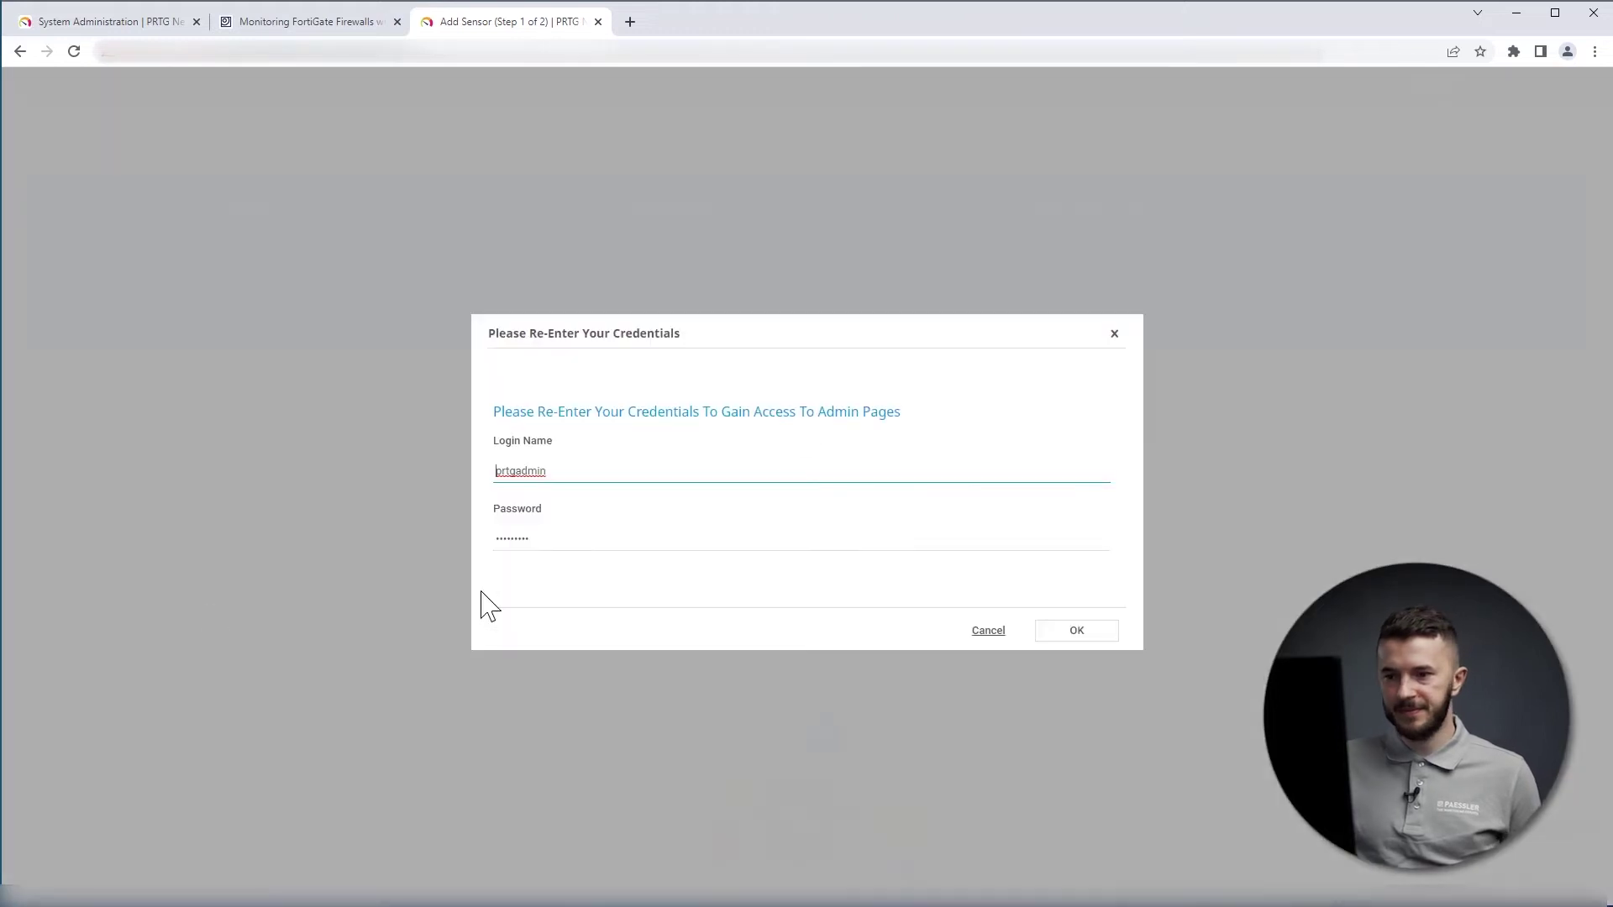
click(1084, 639)
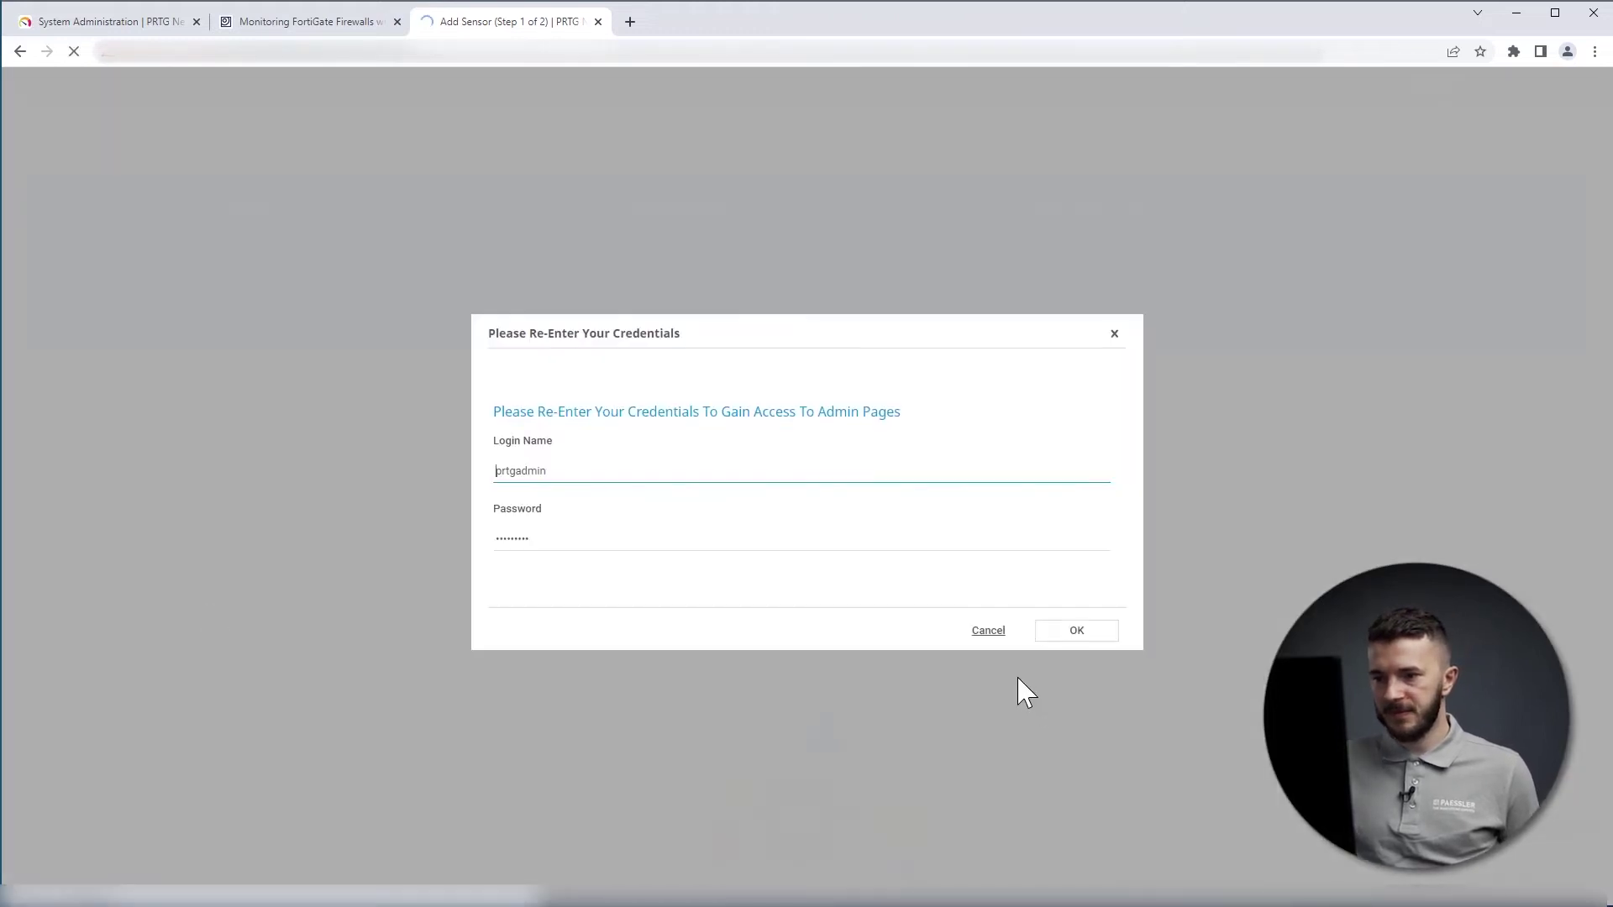
click(1074, 640)
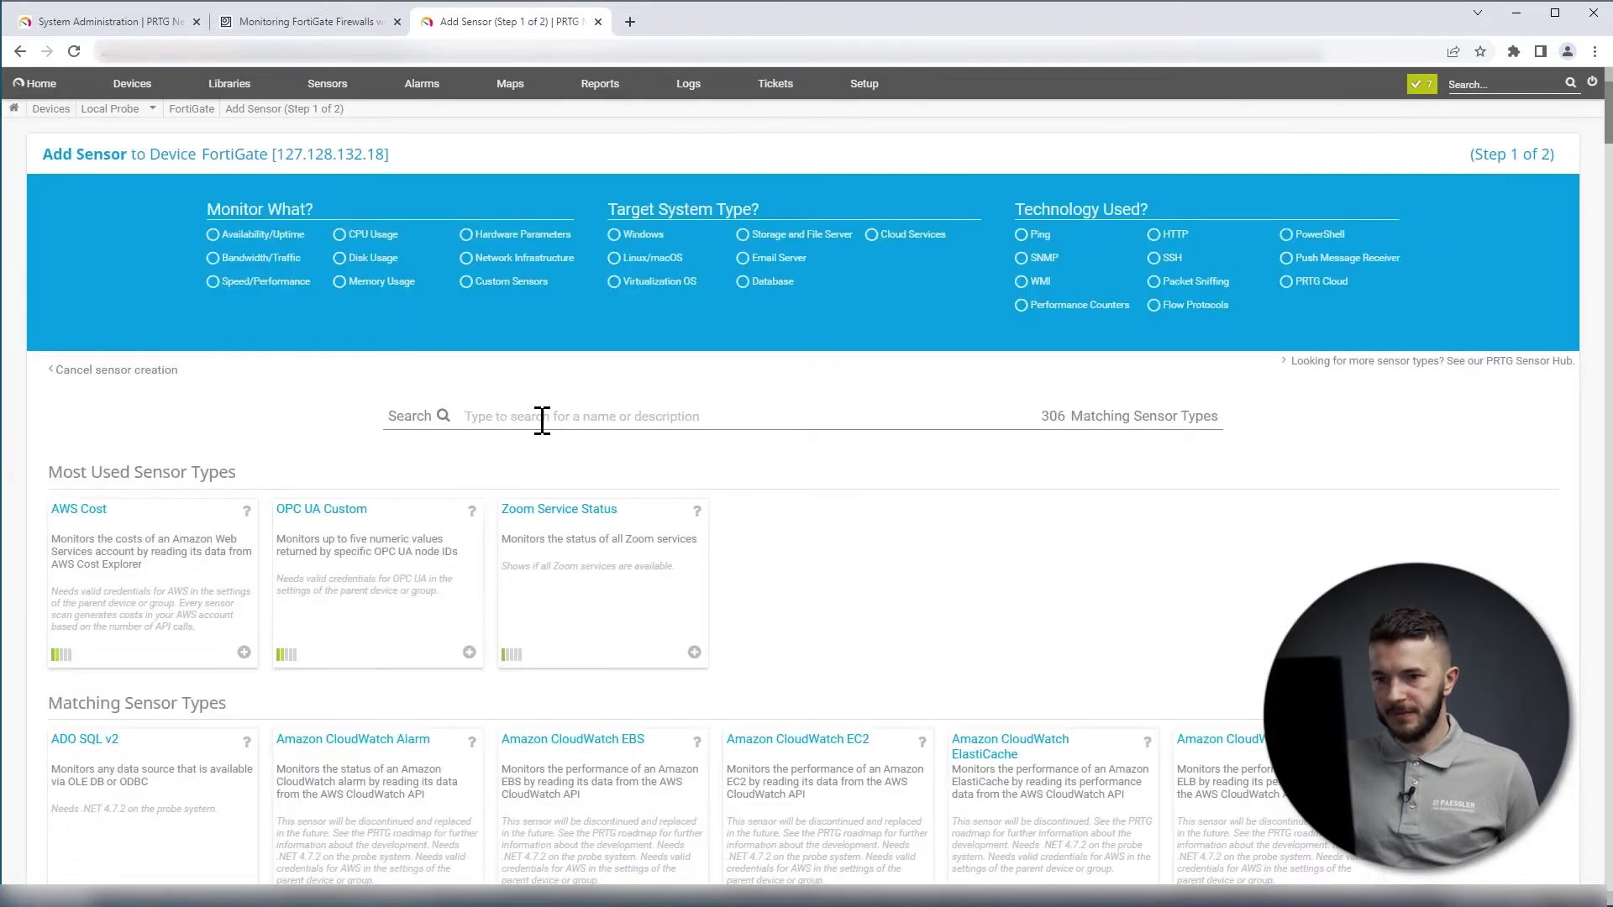
Search 'fortigate' and create a FortiGate System Statistics (BETA) sensor
text(for)
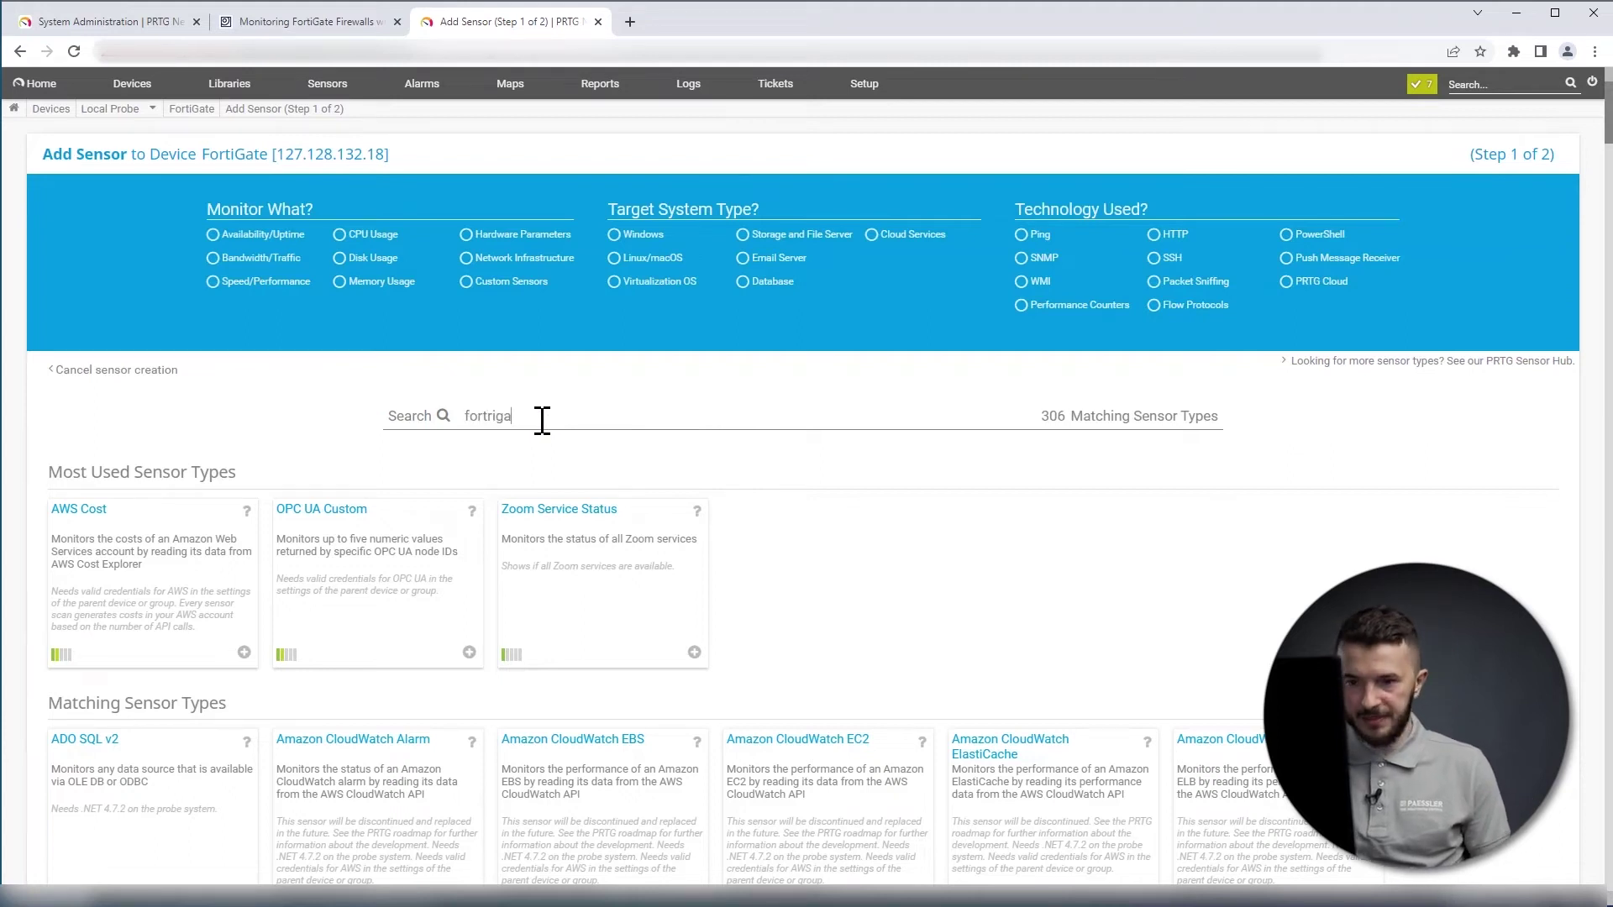
text(triga)
key(BackSpace)
key(BackSpace)
text(i)
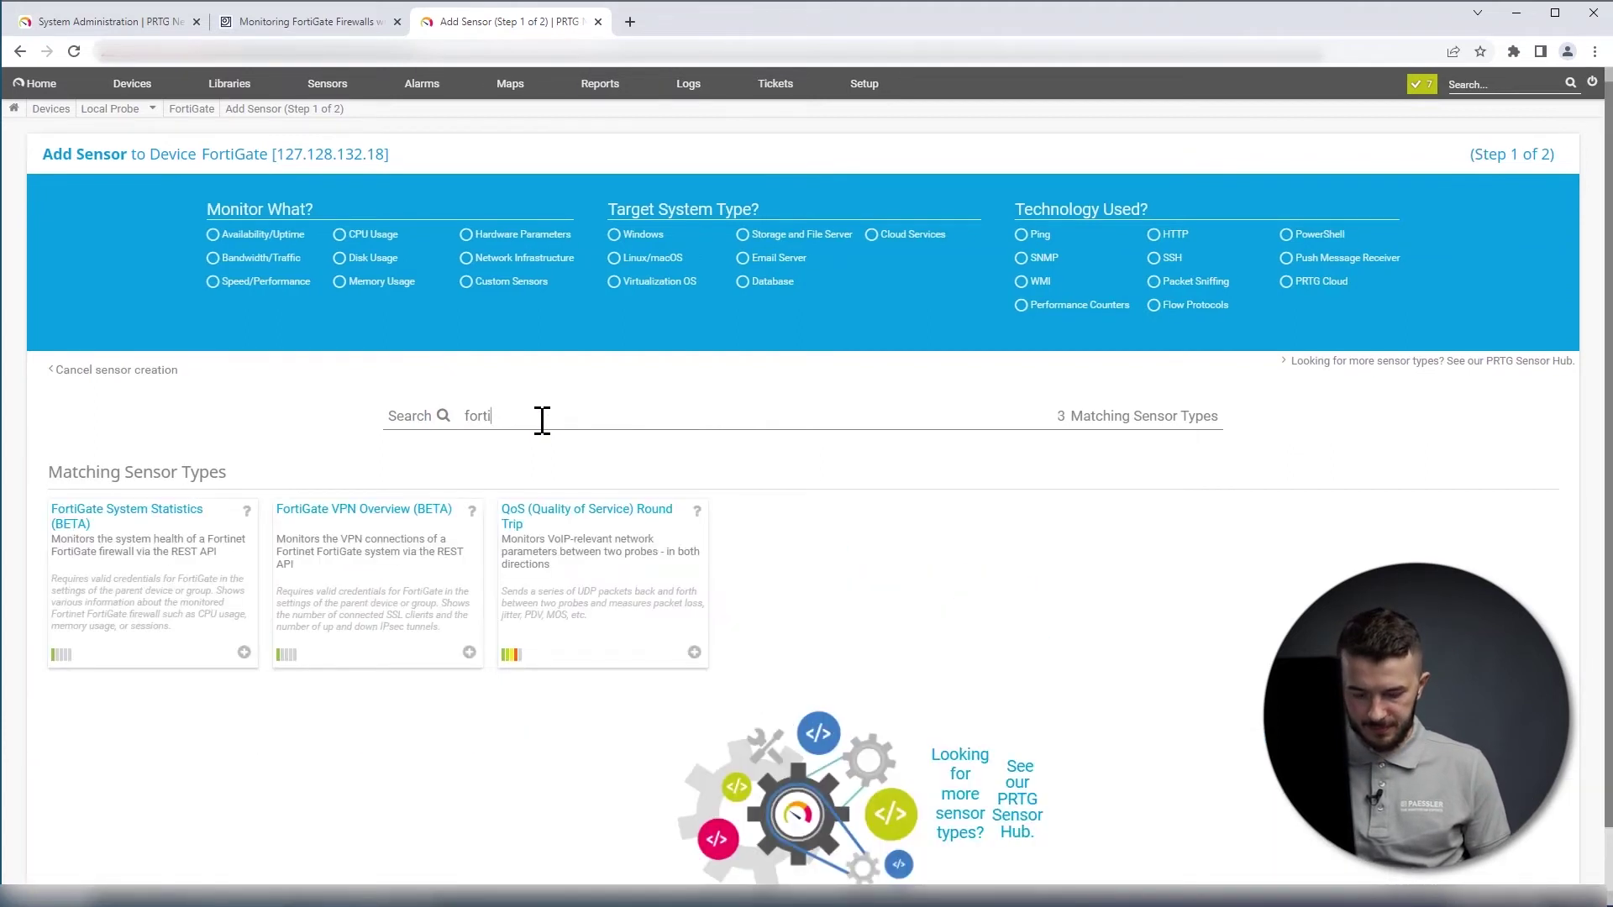
text(g)
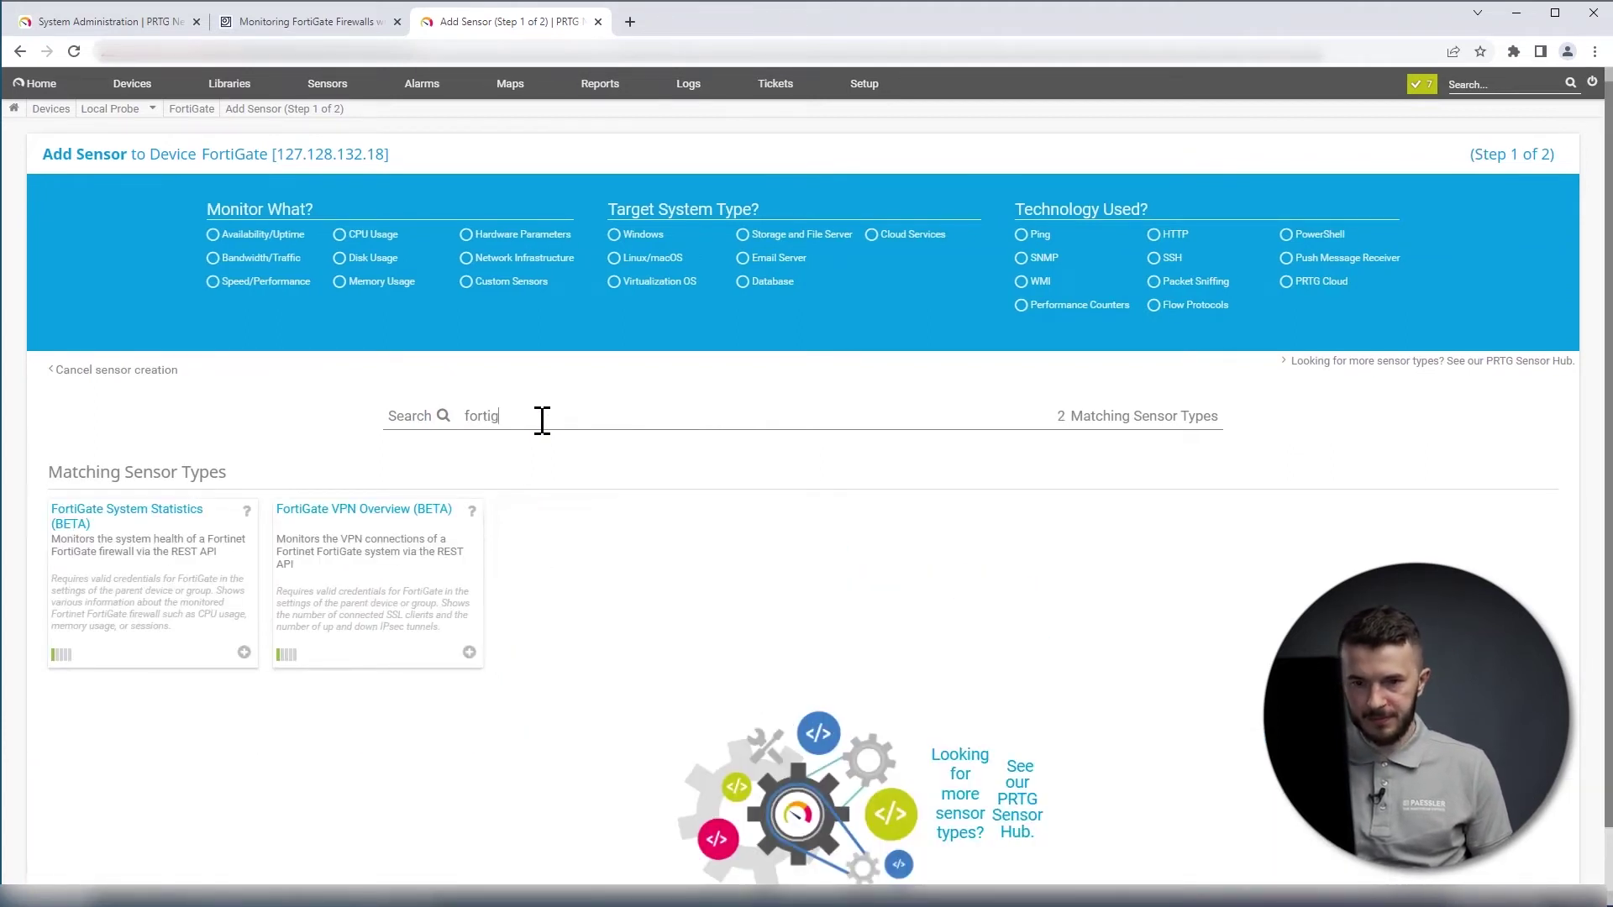
click(112, 597)
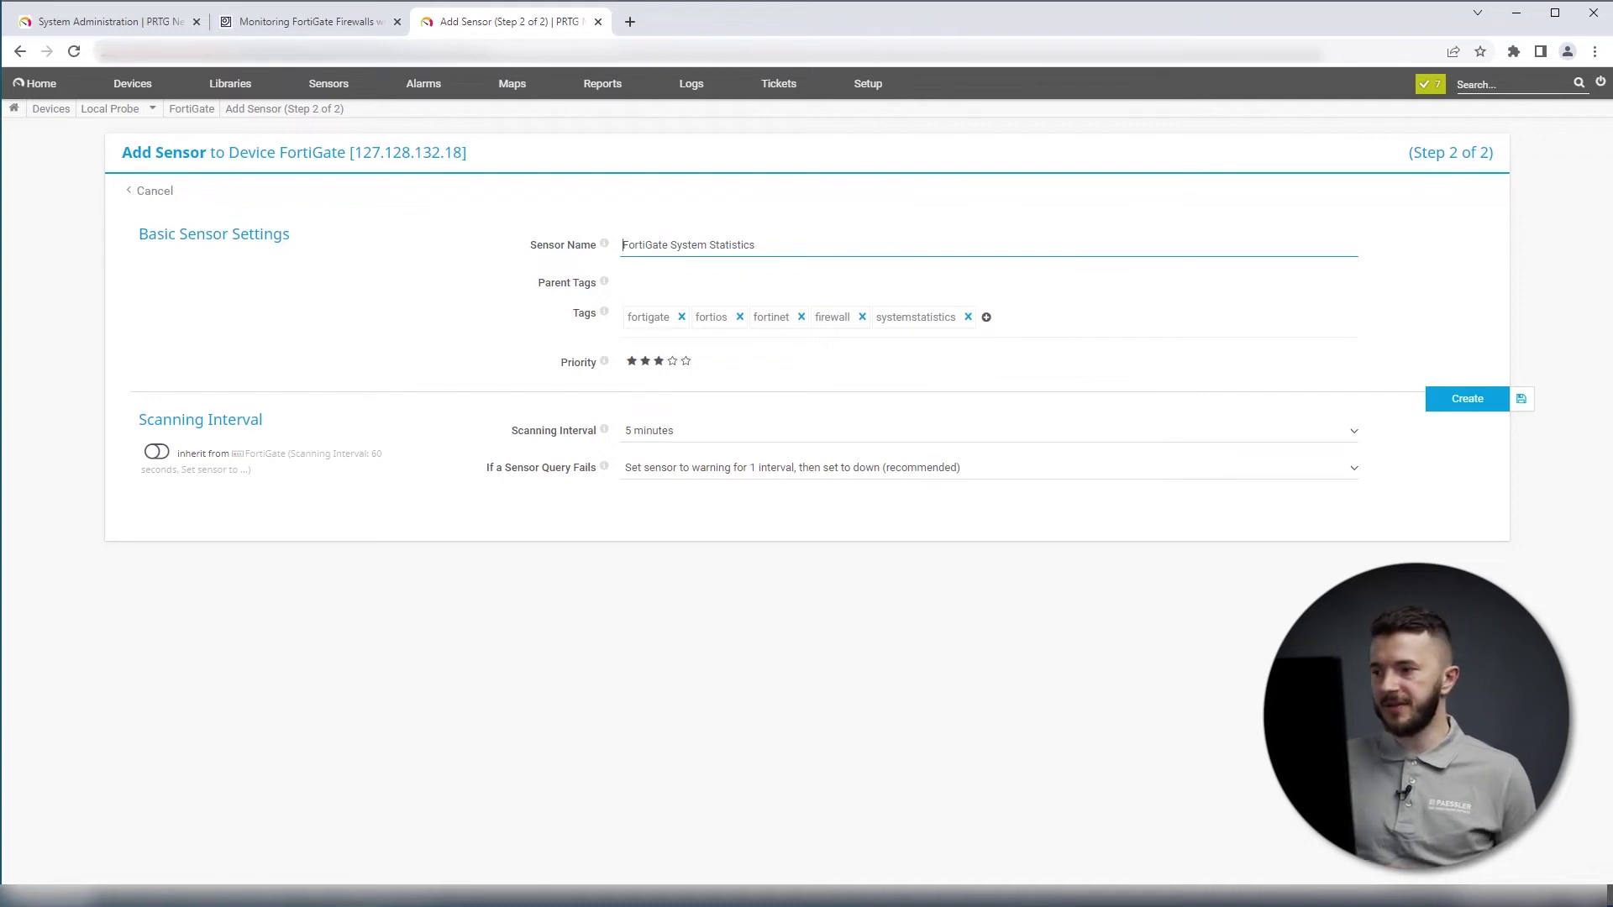
click(1448, 401)
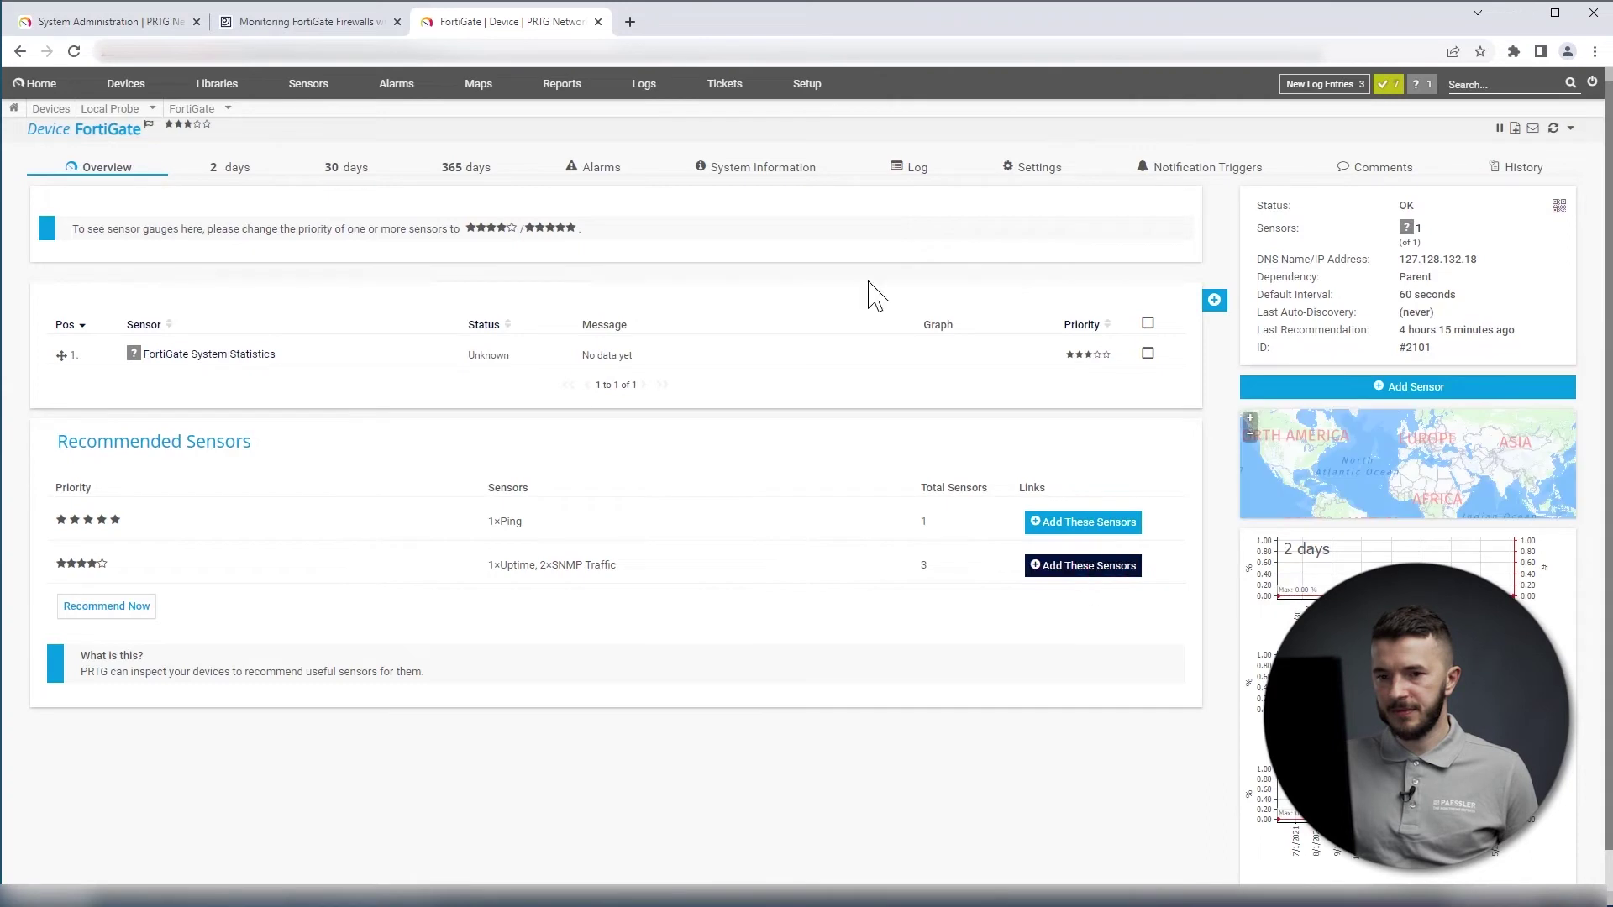
Run Check Now on the System Statistics sensor until it shows 17% memory and 201 sessions
click(260, 357)
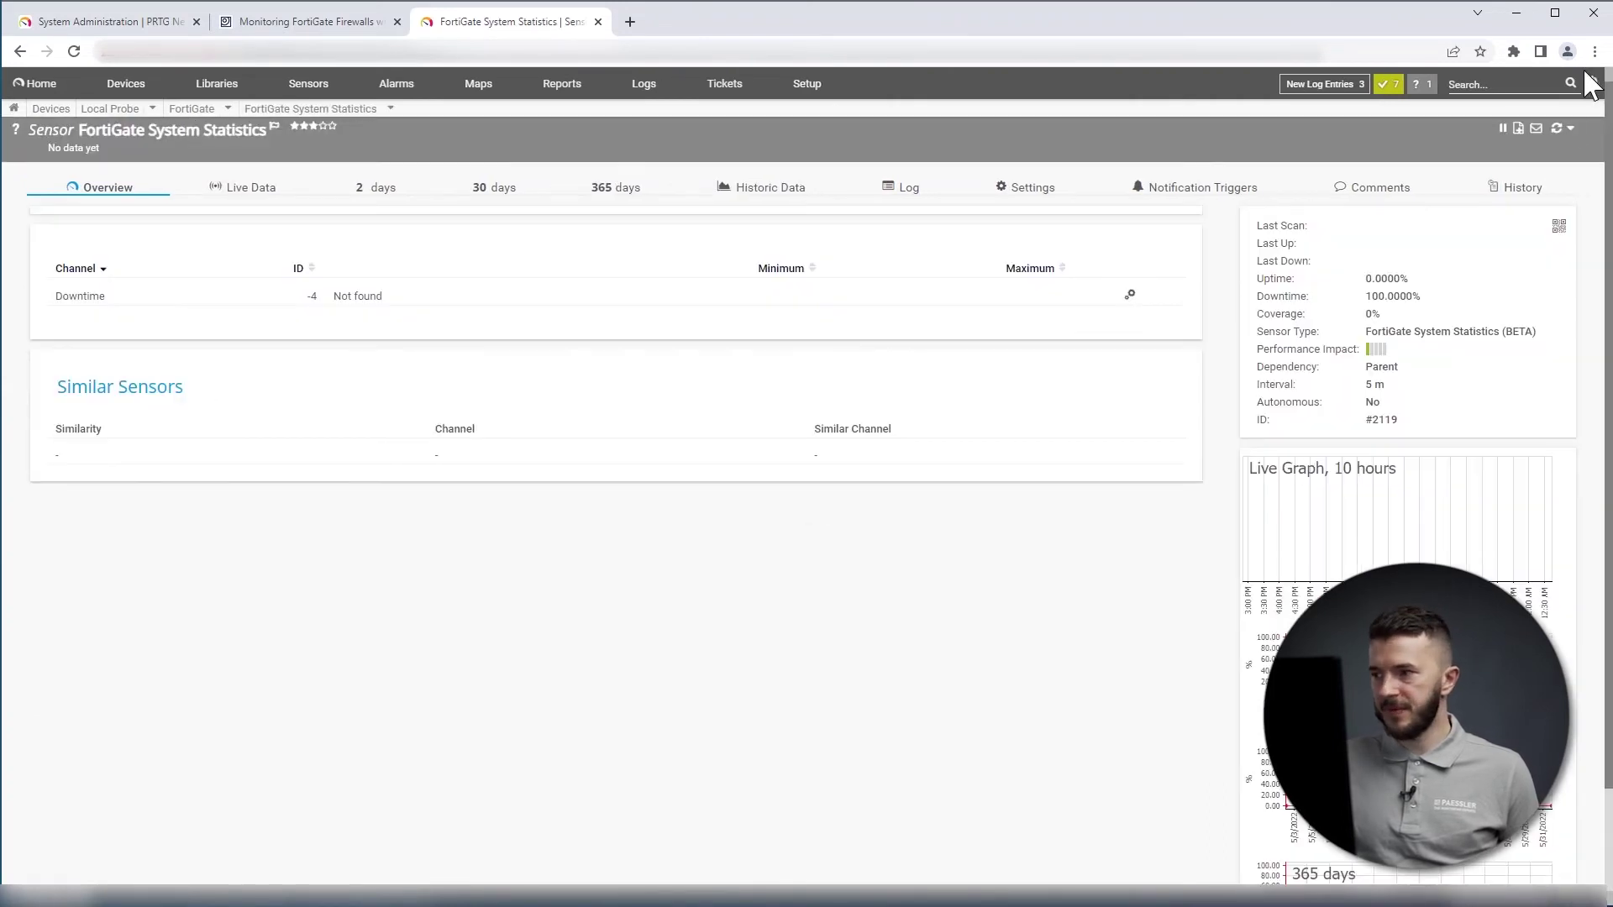
click(1557, 131)
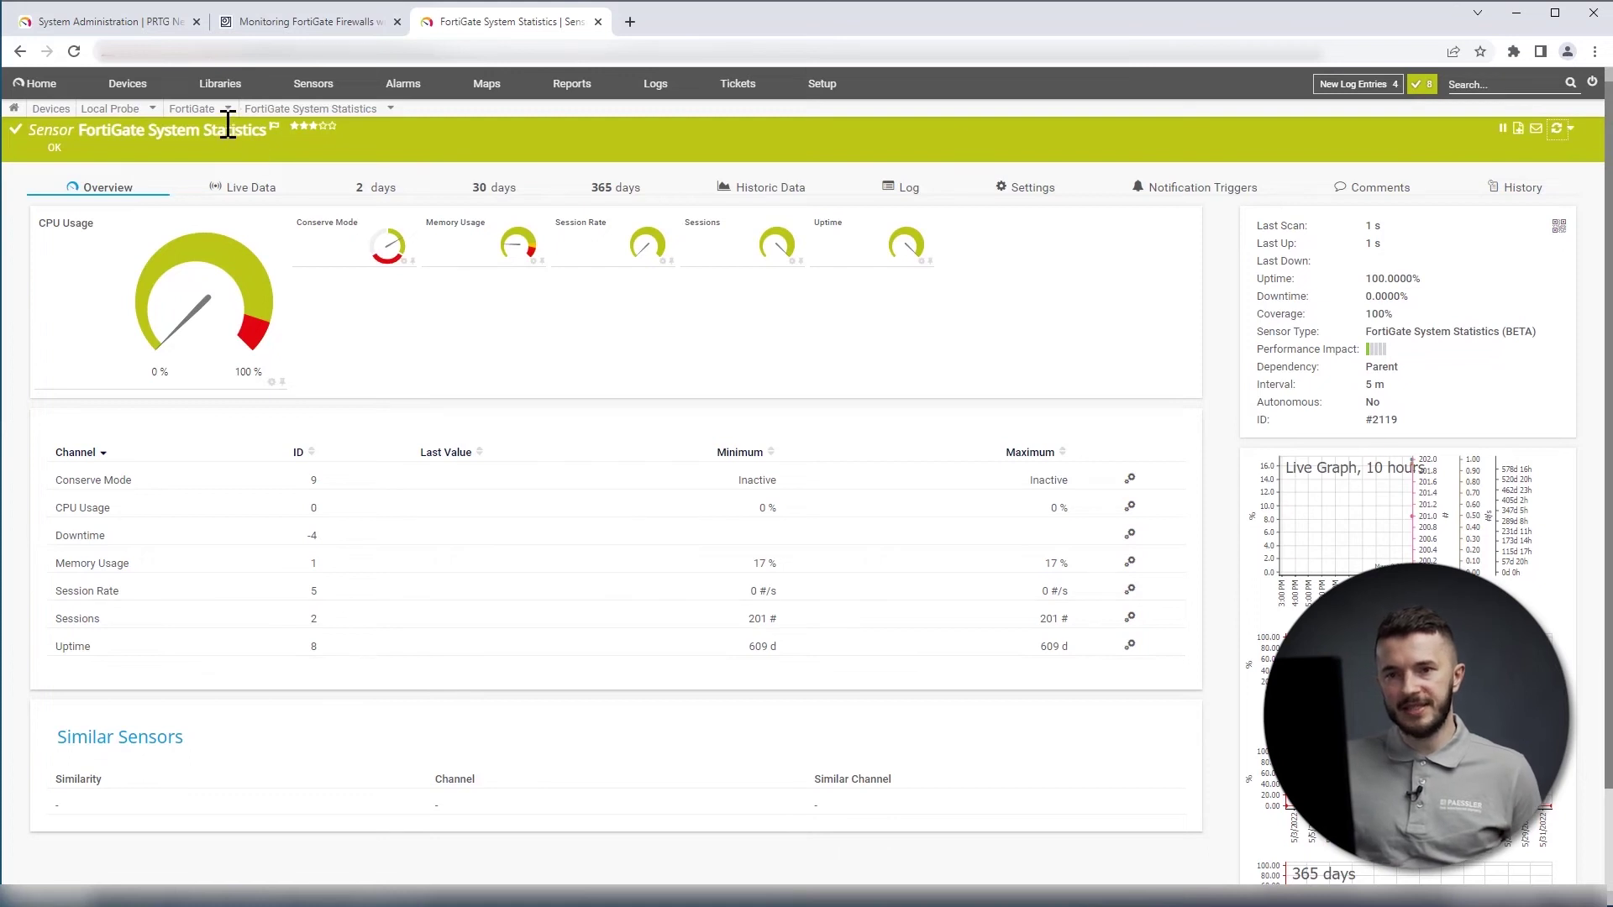
click(196, 112)
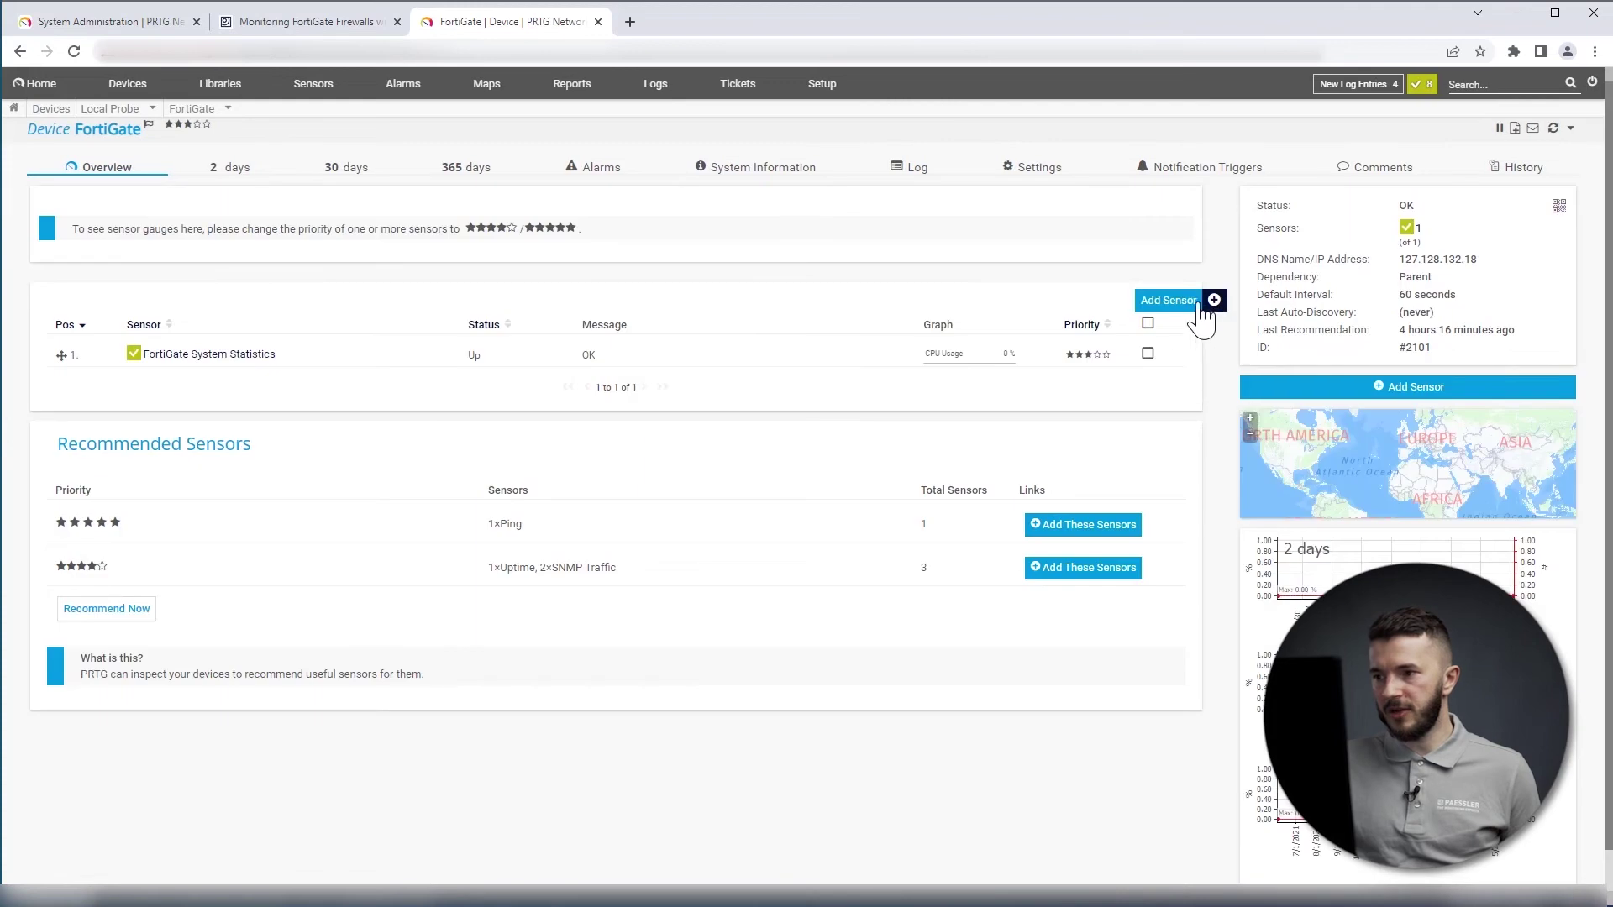
Add a FortiGate VPN Overview (BETA) sensor to the FortiGate device
click(1164, 300)
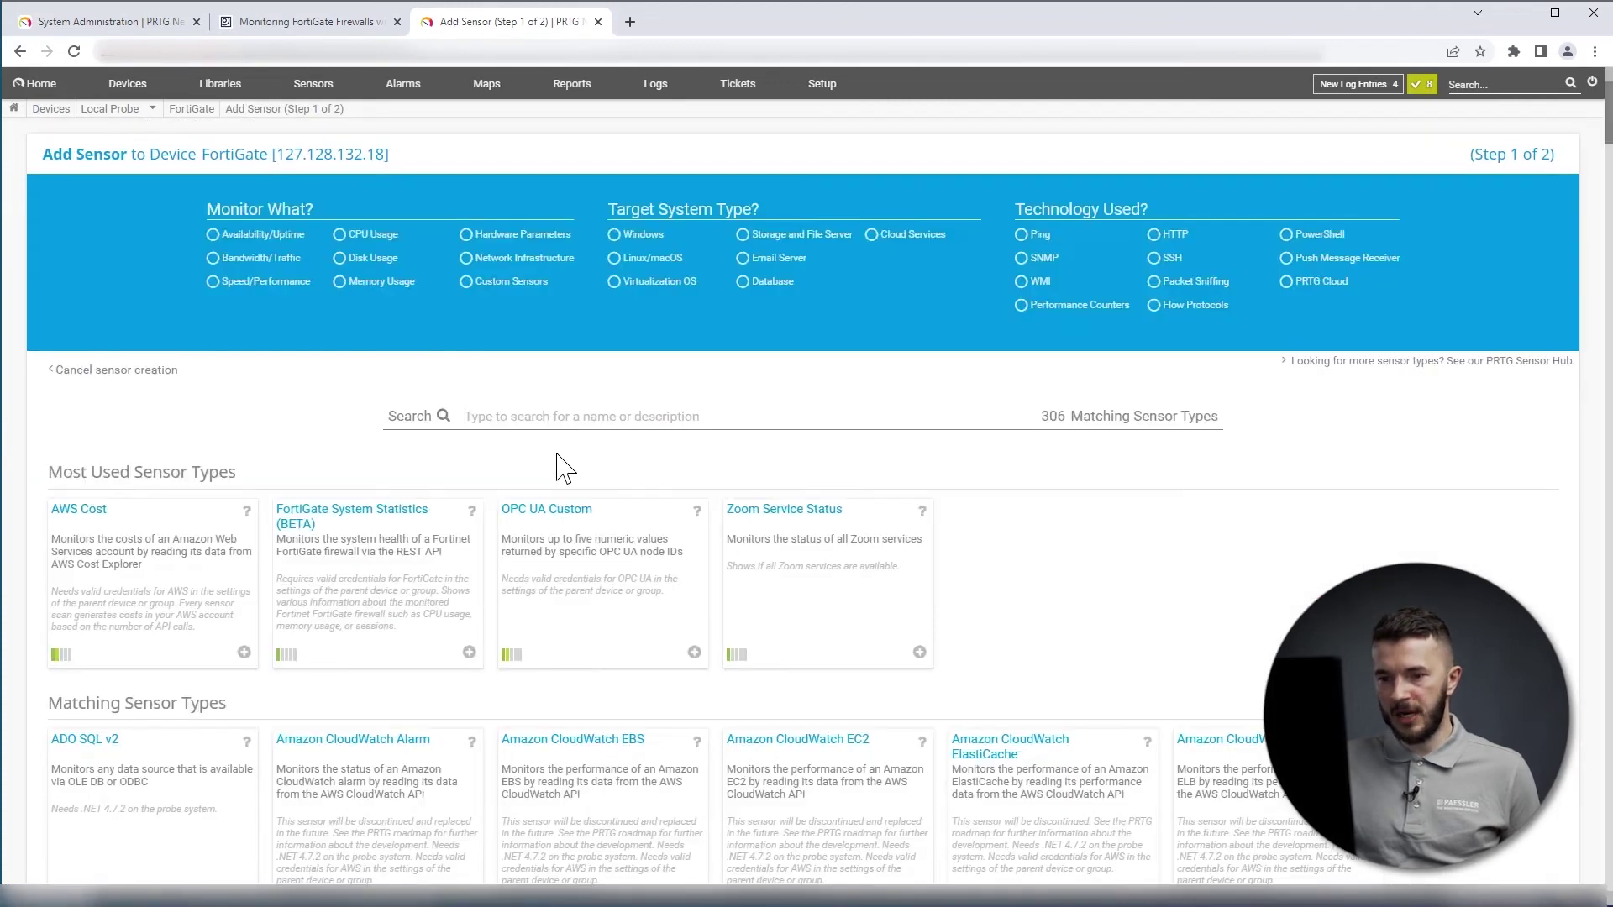
text(fortigate)
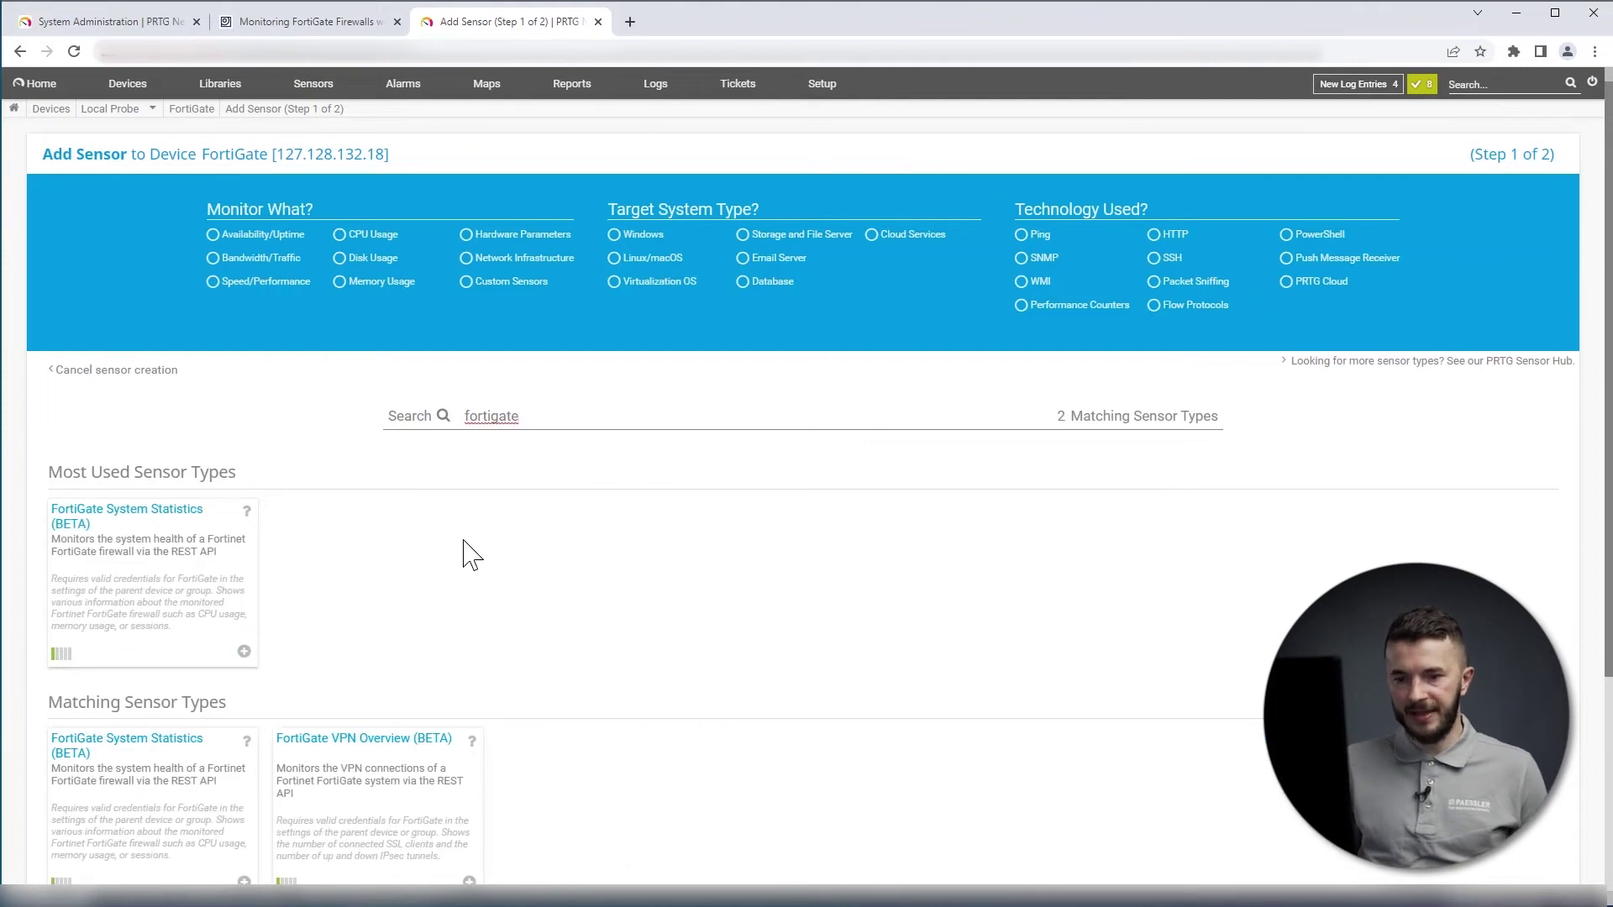
click(413, 787)
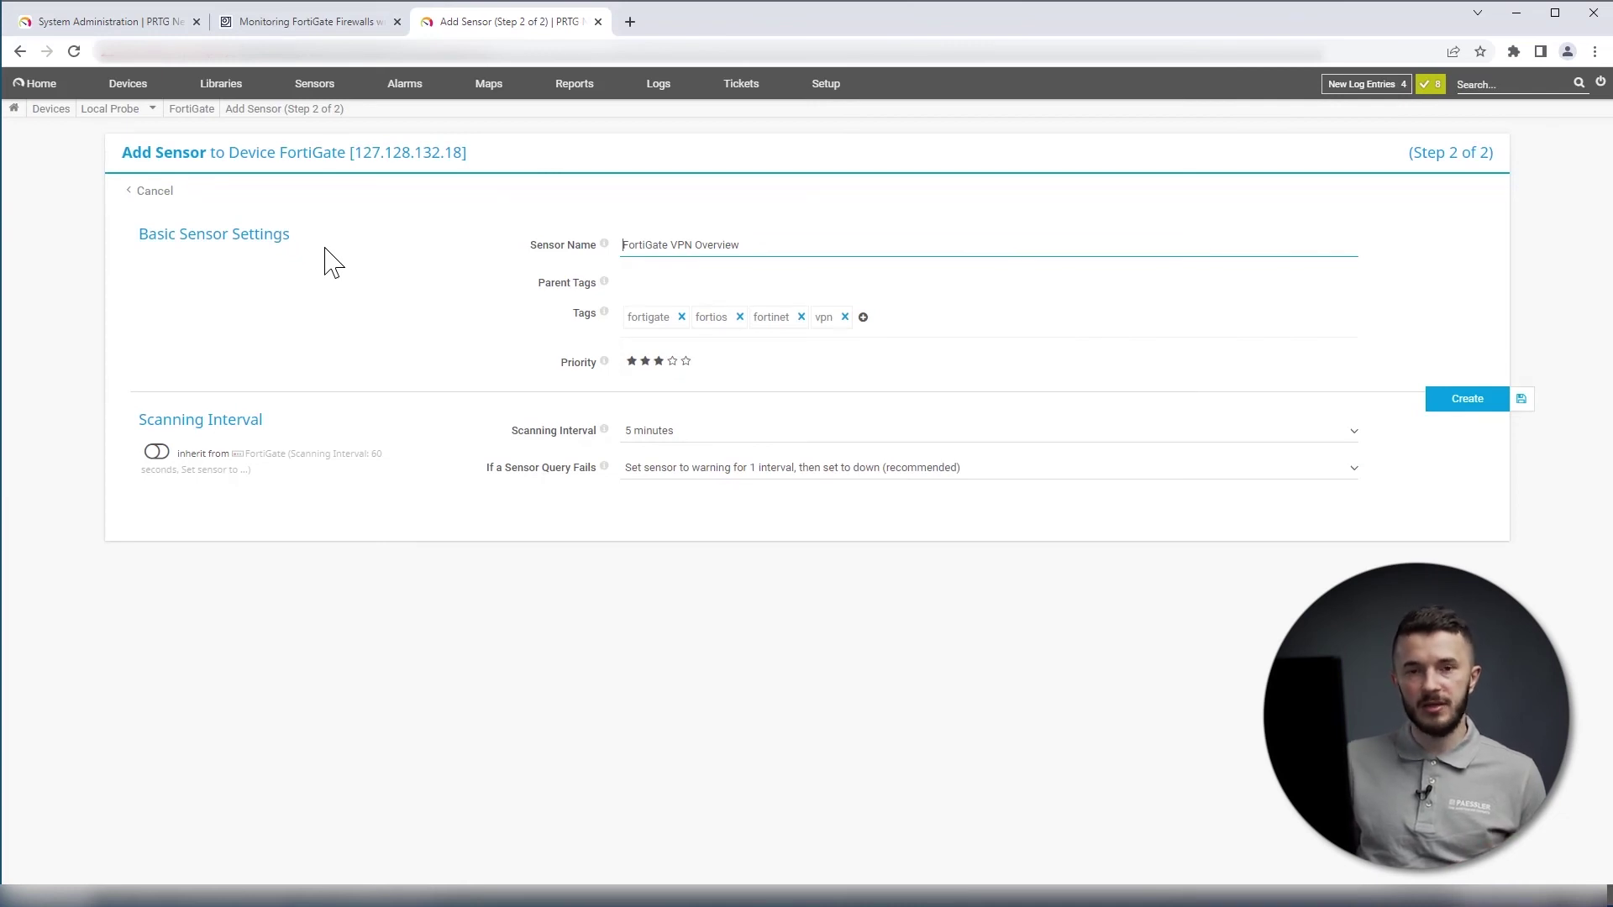
click(1437, 401)
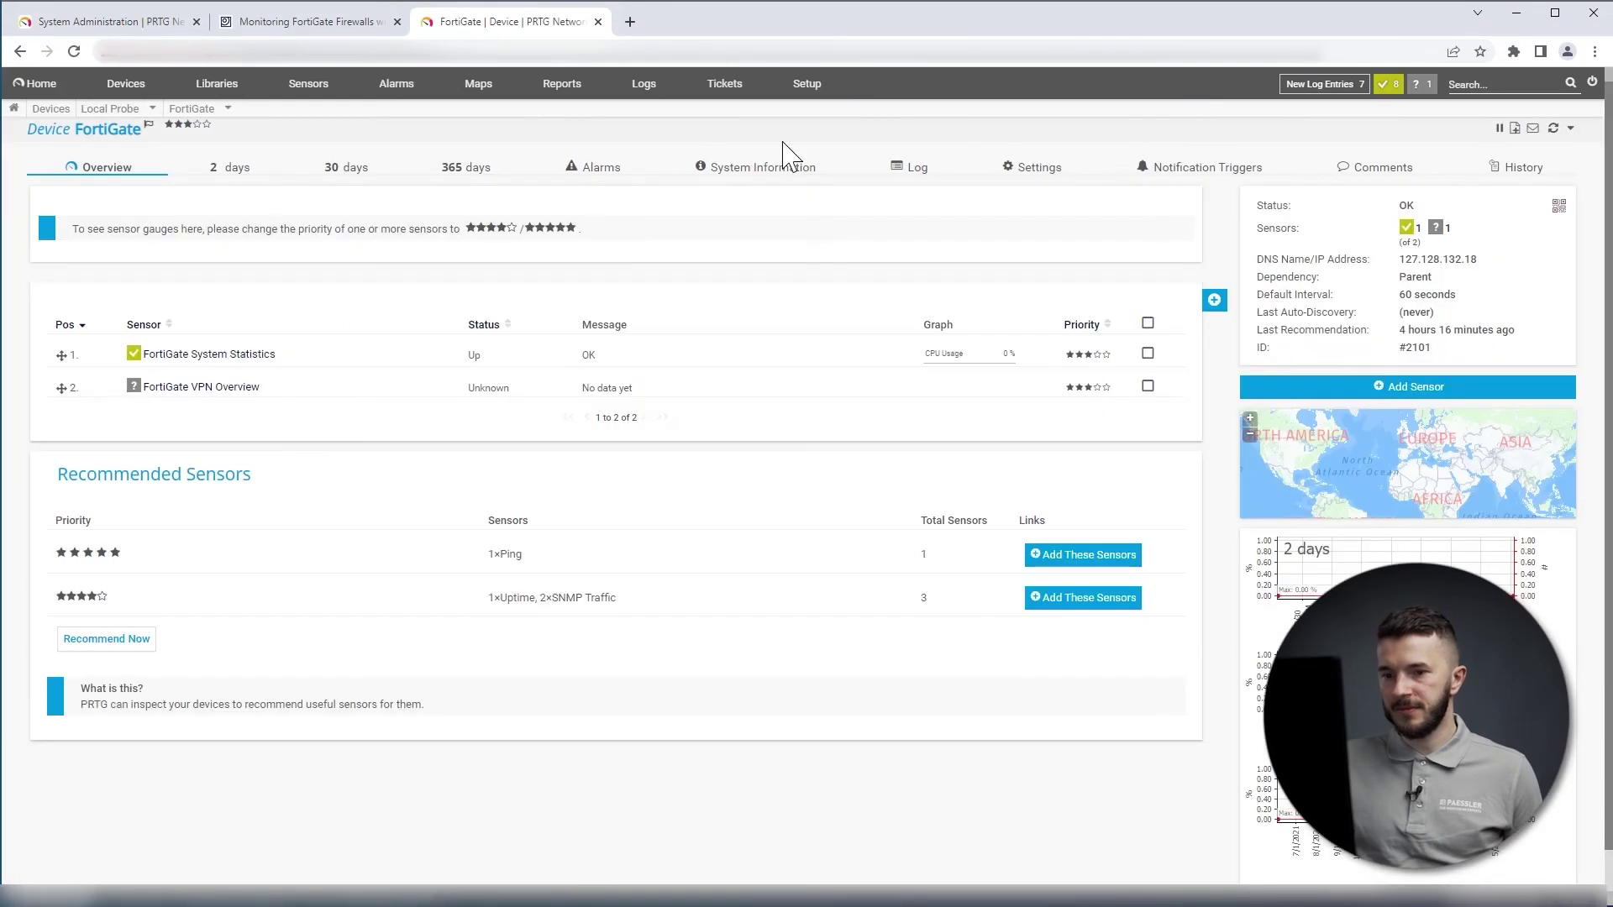
Run Check Now on the VPN Overview sensor, revealing one IPsec tunnel down
click(222, 388)
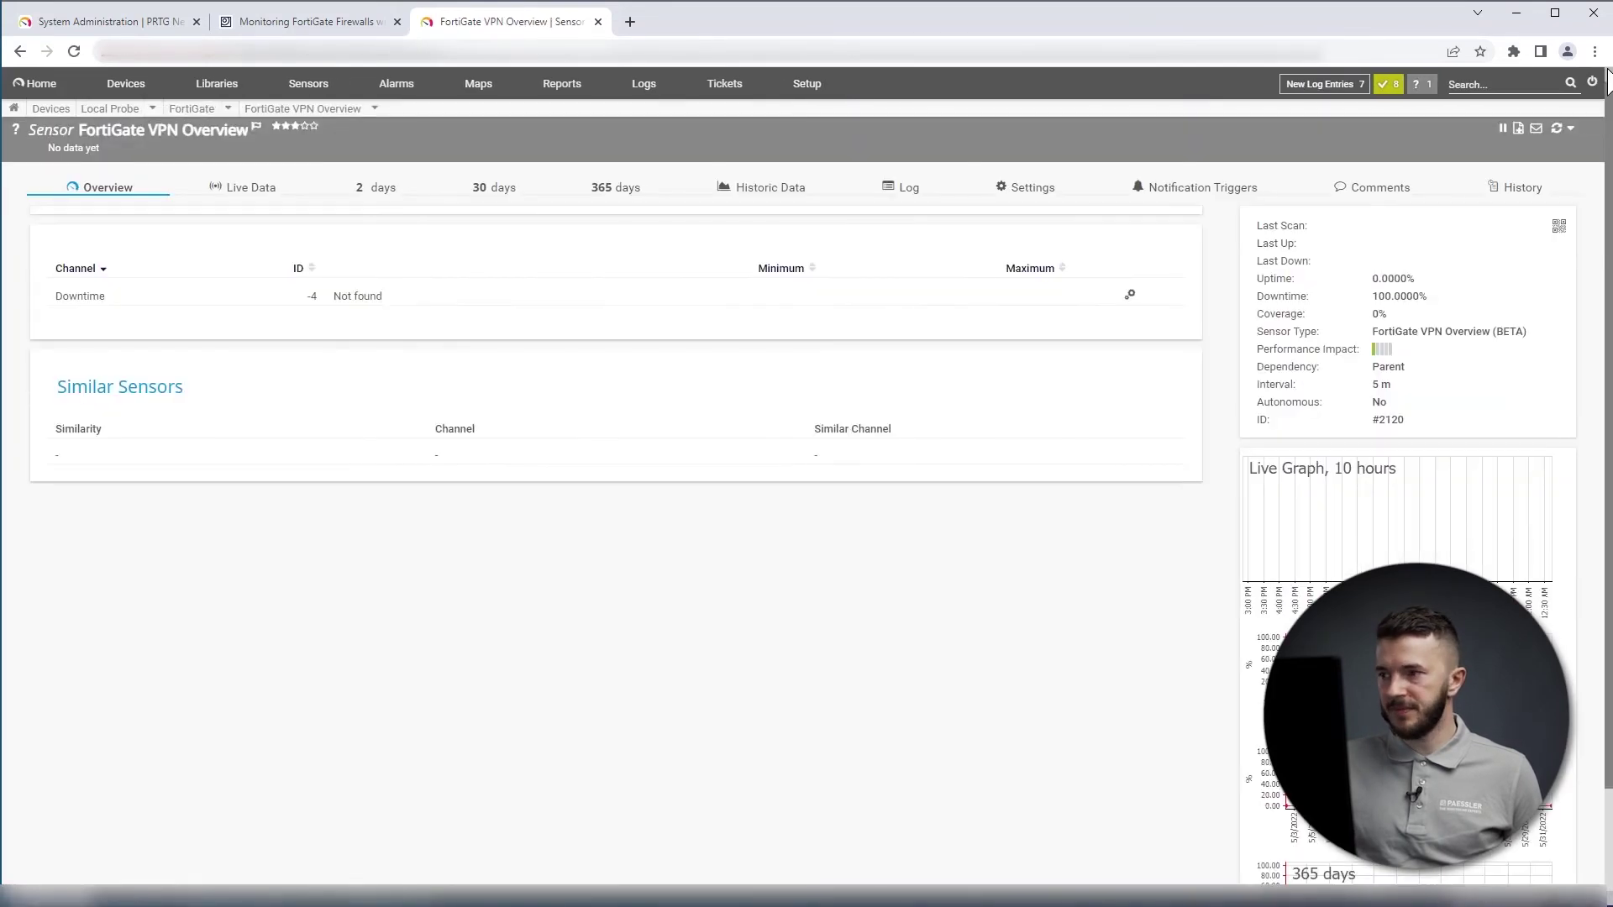
click(1557, 133)
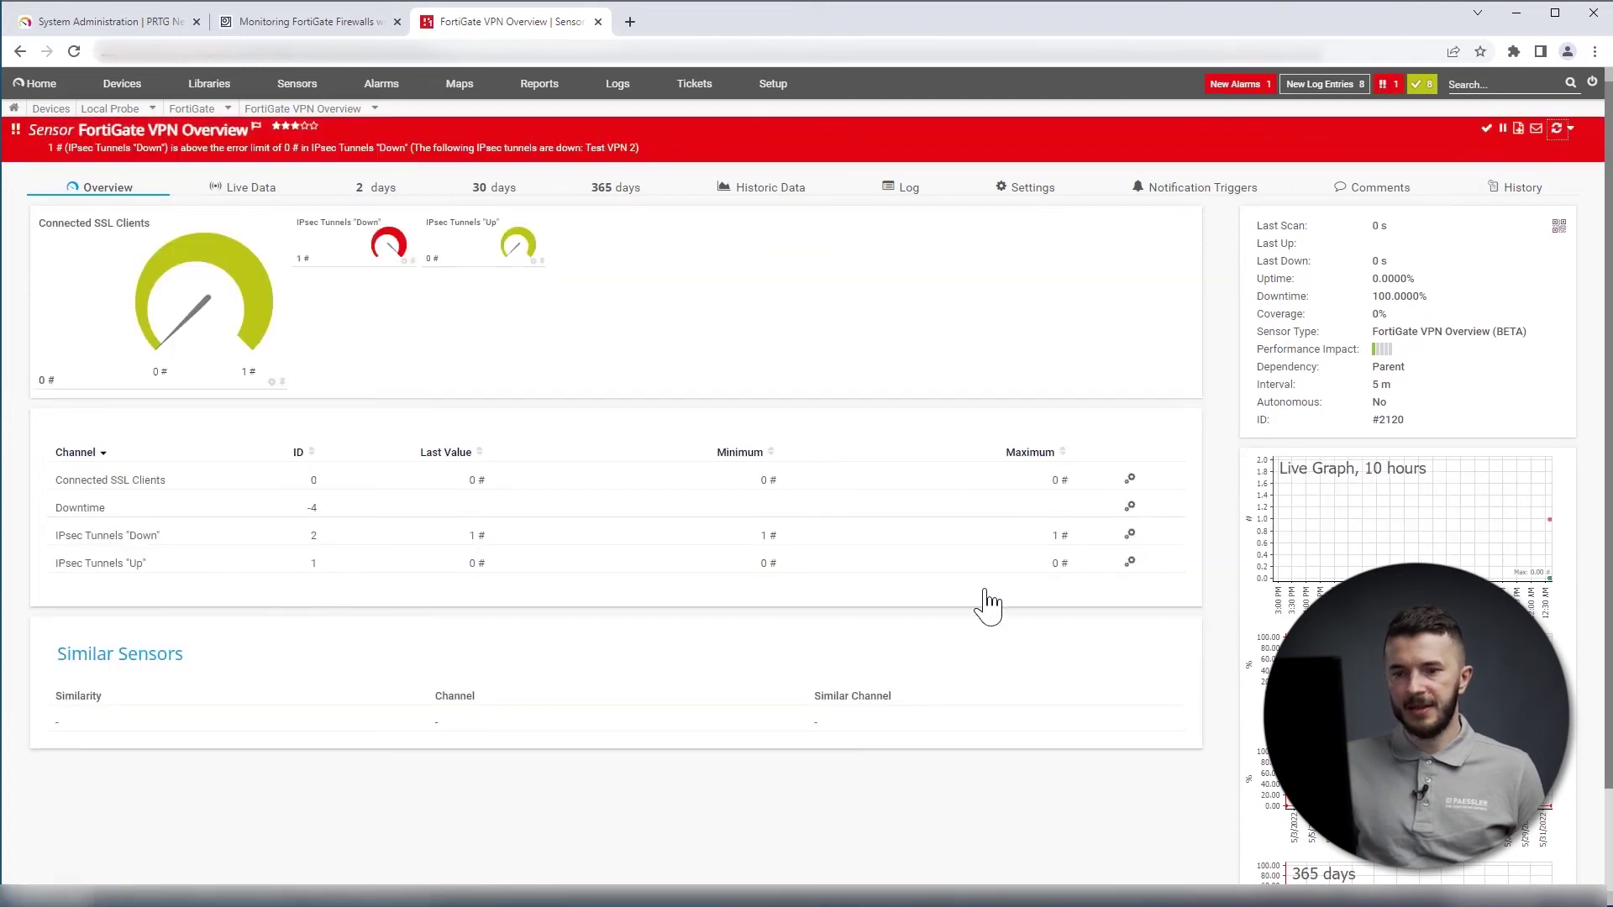